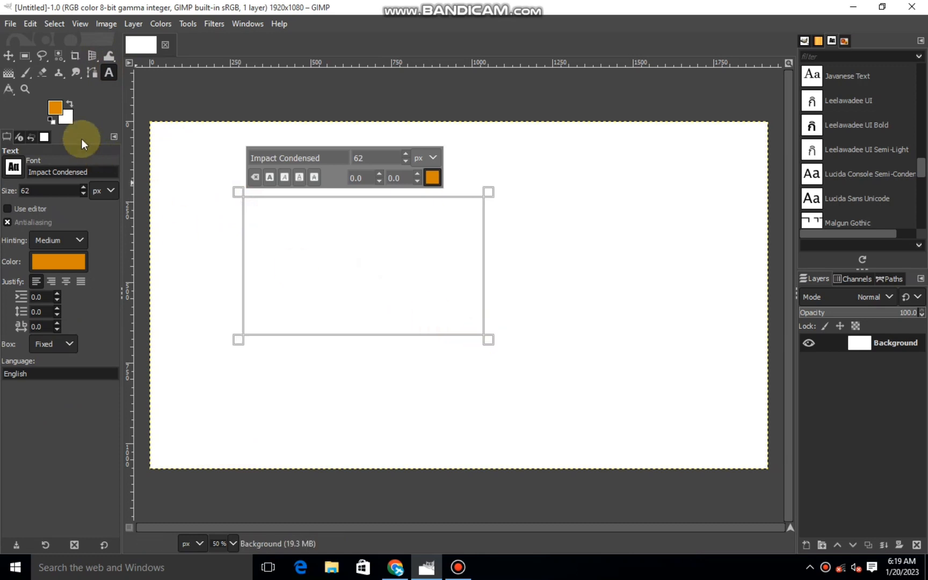
Set the text colour to black
left_click(55, 108)
left_click(177, 222)
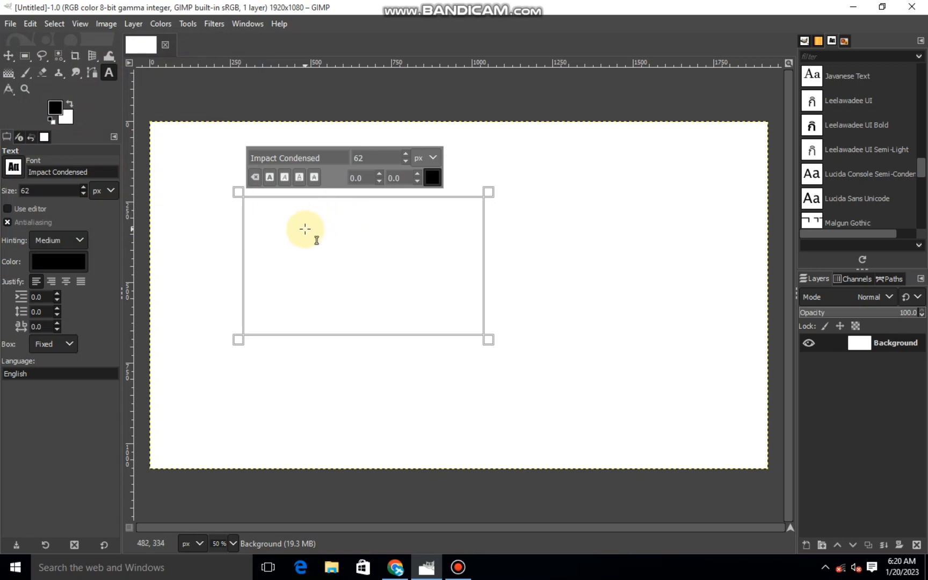
type("D")
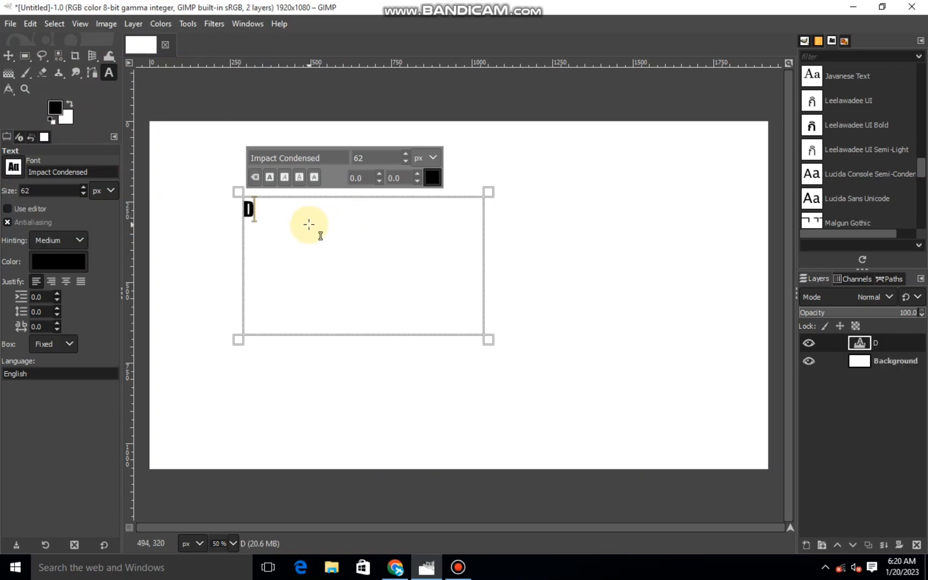
key("BackSpace")
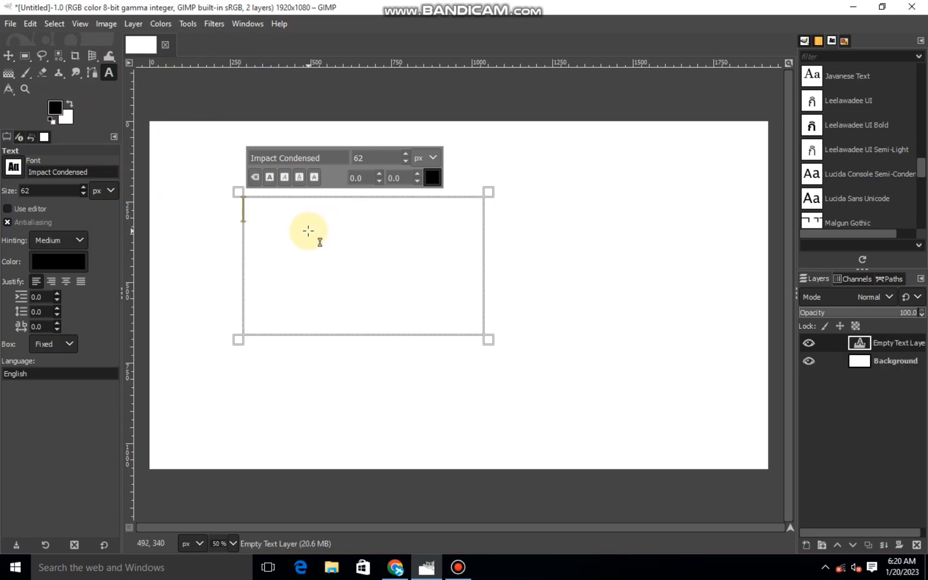
type("d")
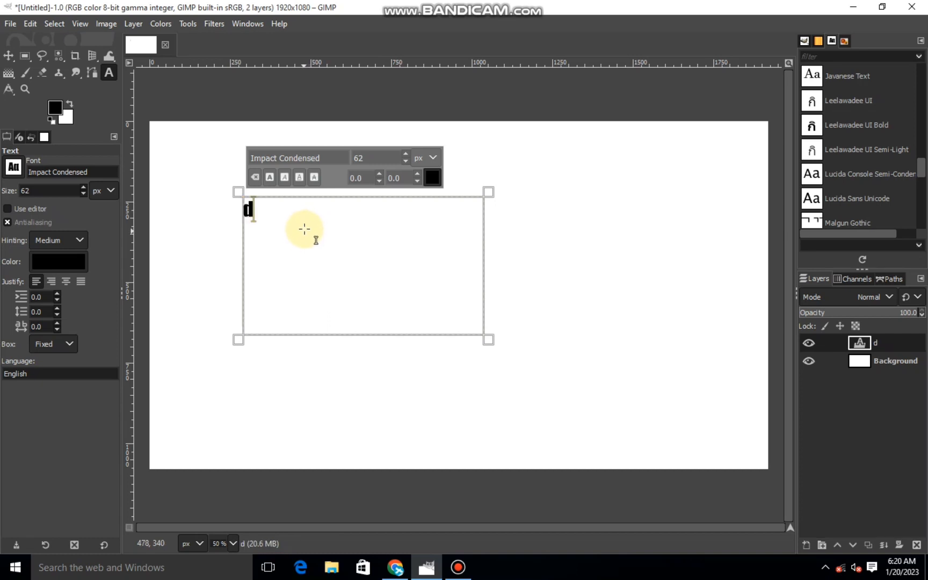
key("BackSpace")
Set the text font to Arial Bold and enter the letter "d" in the text box
scroll(921, 180, "down", 5)
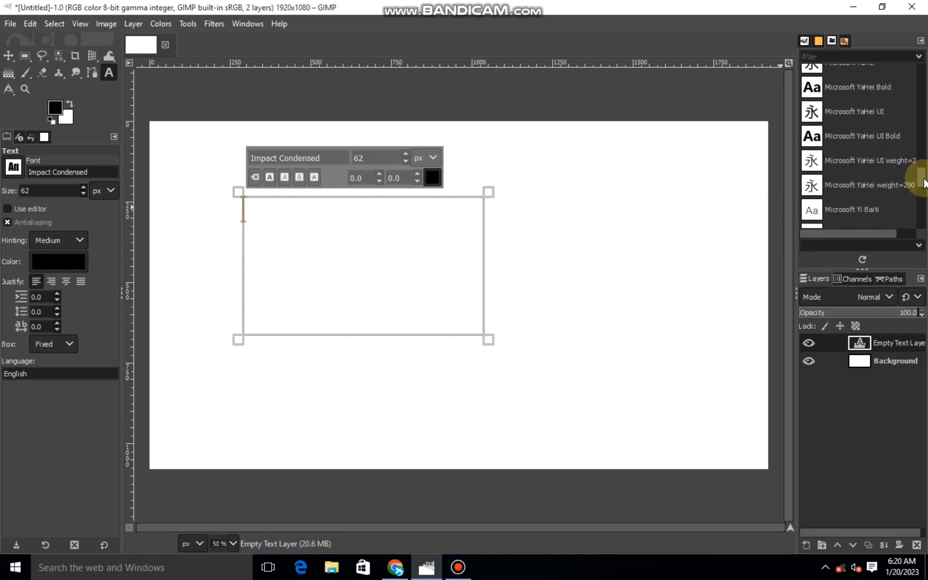
left_click_drag(924, 183, 923, 47)
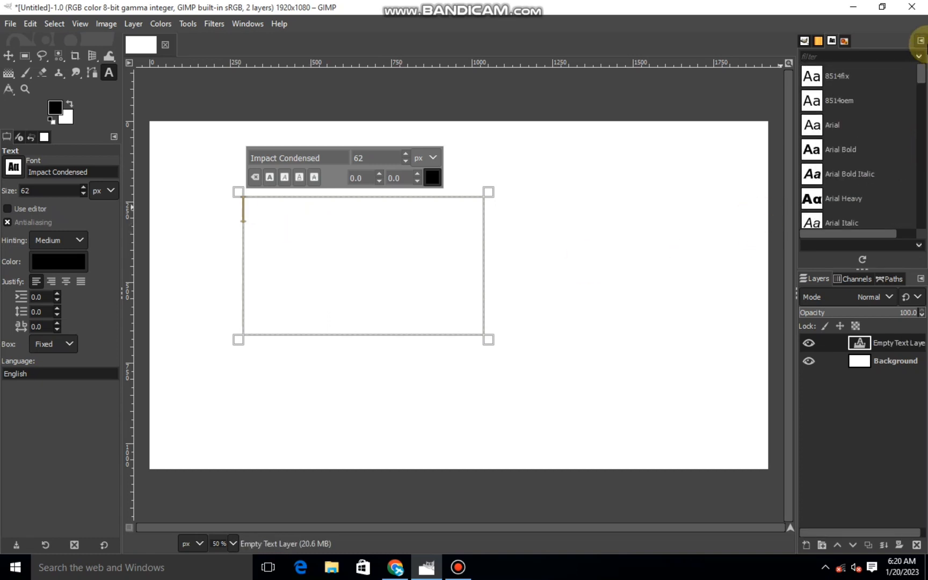
left_click(816, 150)
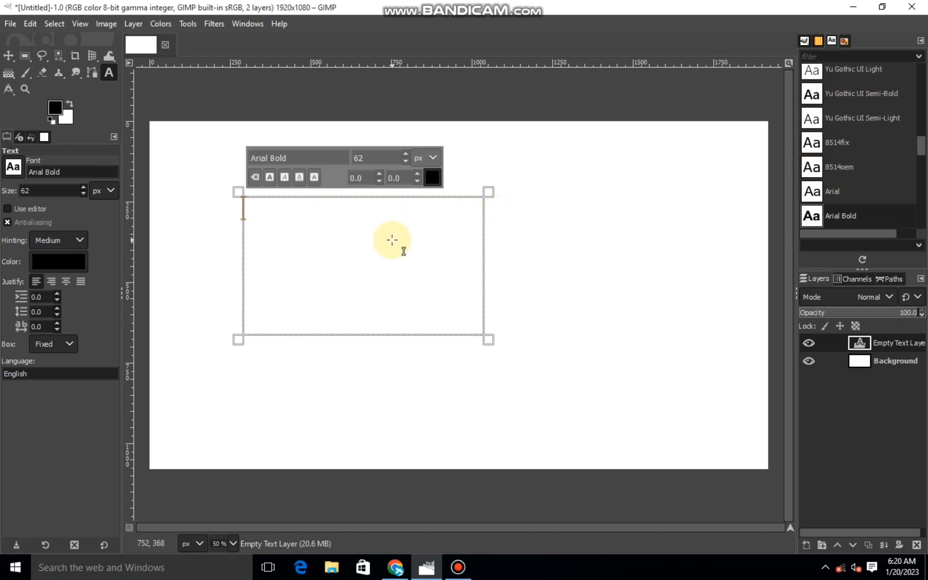
type("d")
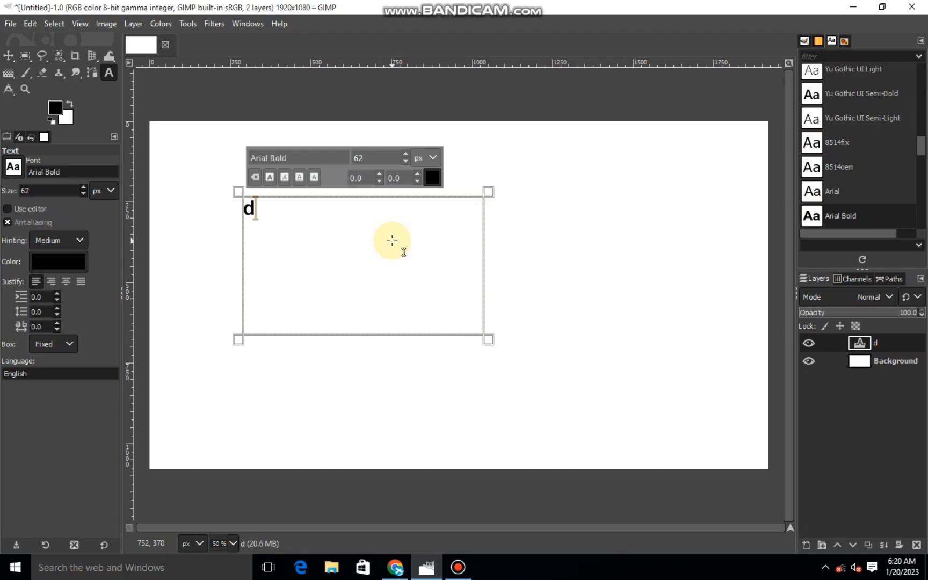
Enlarge the letter "d" to 548 px and narrow its text box to fit the letter's width
left_click_drag(313, 208, 243, 213)
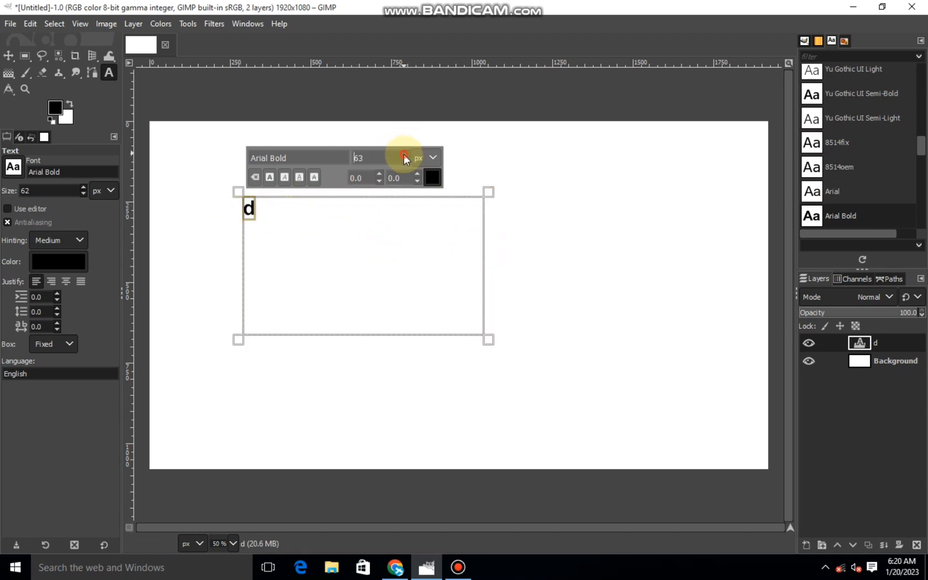
left_click_drag(403, 155, 405, 156)
left_click_drag(430, 339, 458, 390)
left_click_drag(405, 152, 401, 170)
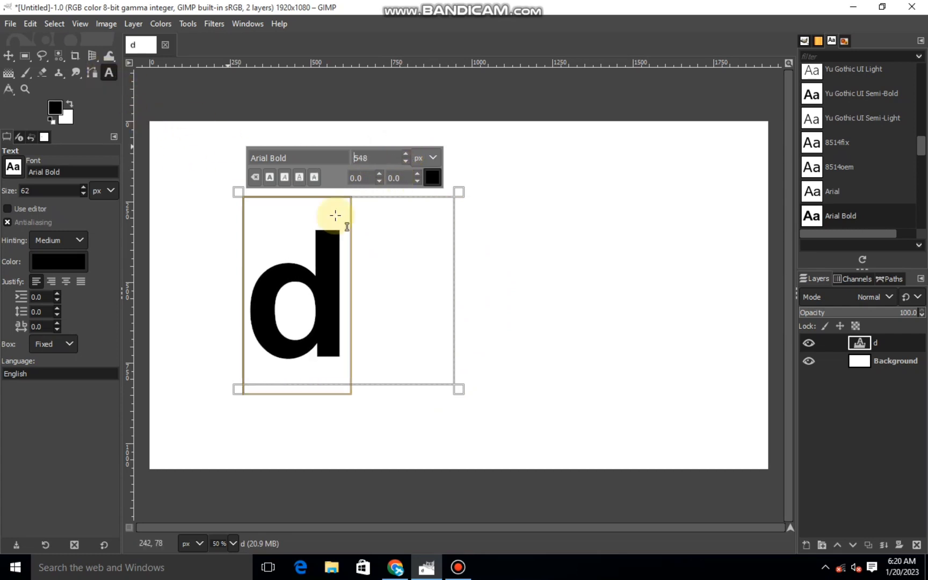
left_click_drag(240, 387, 254, 367)
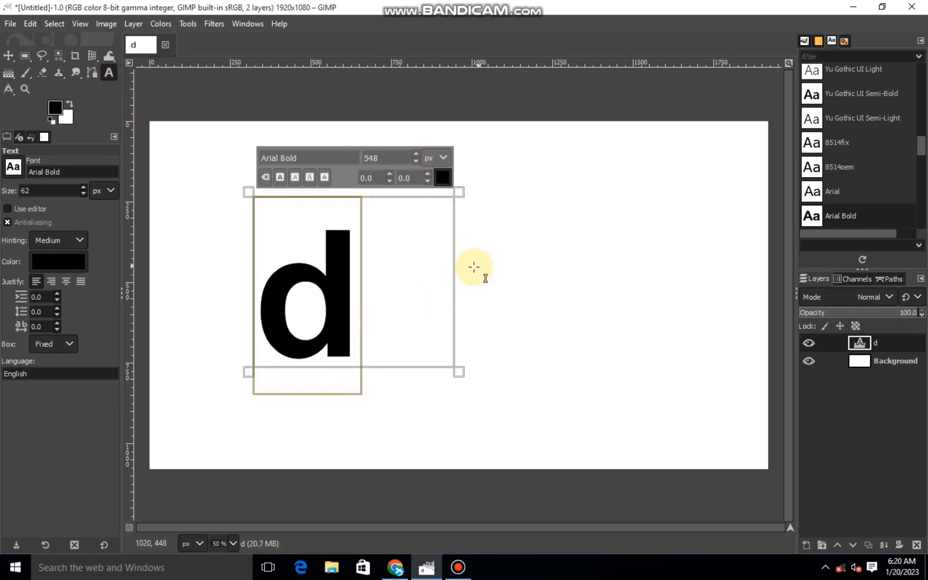
left_click_drag(473, 266, 365, 291)
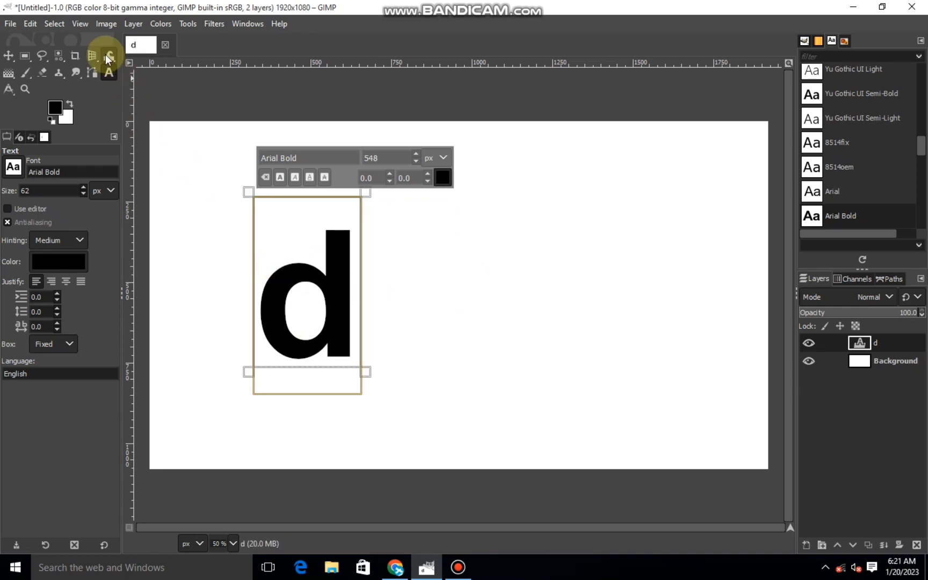
Move the large "d" slightly upward with the Scale tool and apply the transformation
left_click_drag(91, 56, 134, 85)
left_click(314, 287)
left_click_drag(314, 288, 315, 255)
left_click(745, 162)
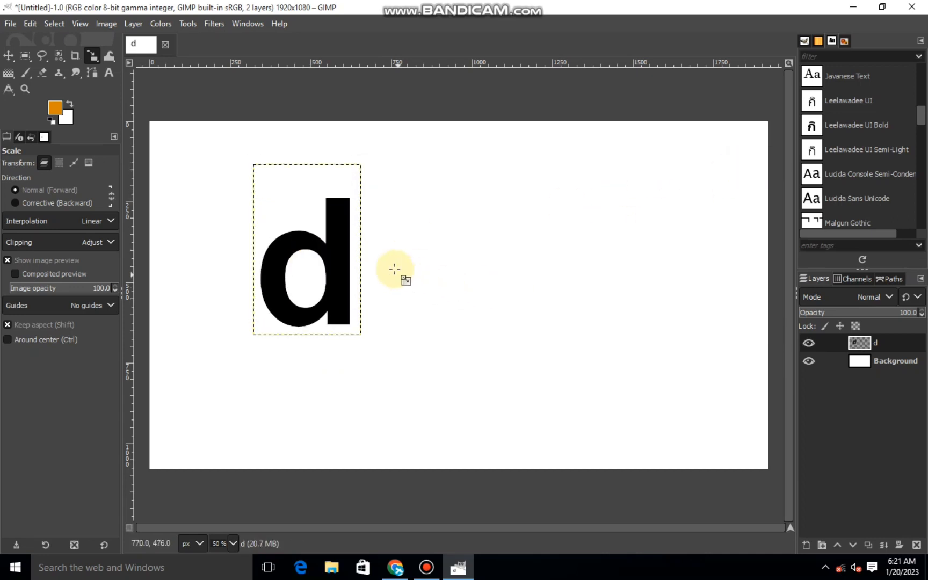
Draw a wide text box beside the large "d" and set the foreground colour to black (000000)
left_click(109, 73)
left_click_drag(368, 200, 718, 325)
left_click(54, 109)
left_click(16, 171)
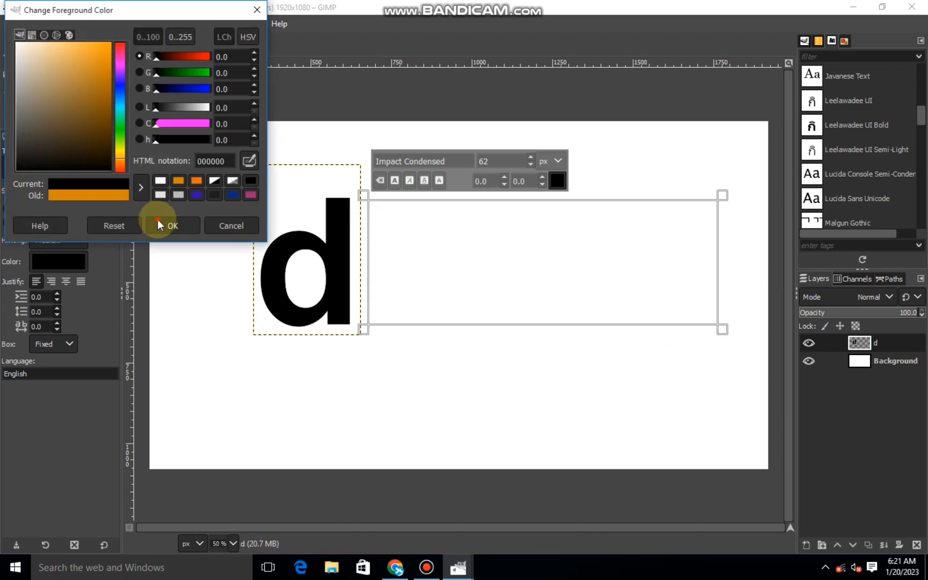
left_click(168, 224)
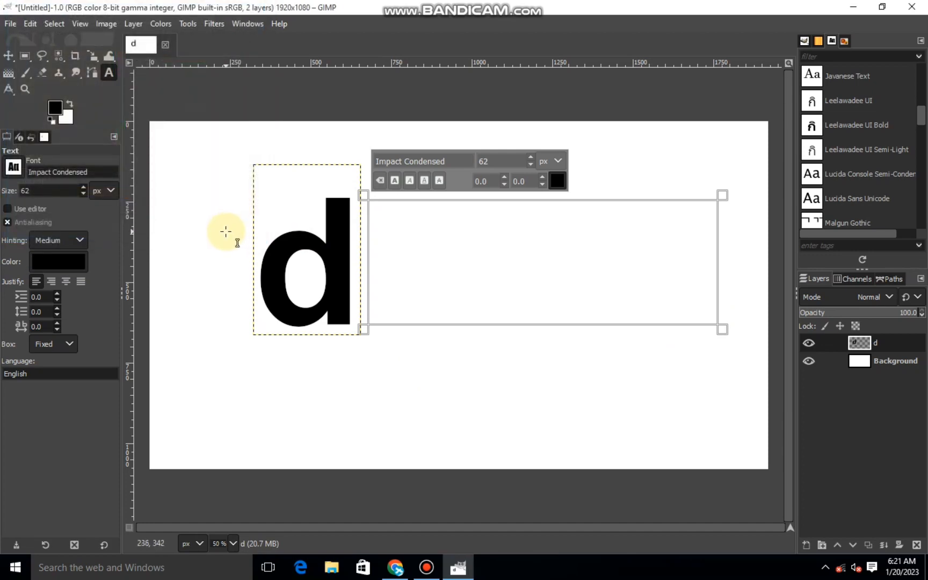
type("igi")
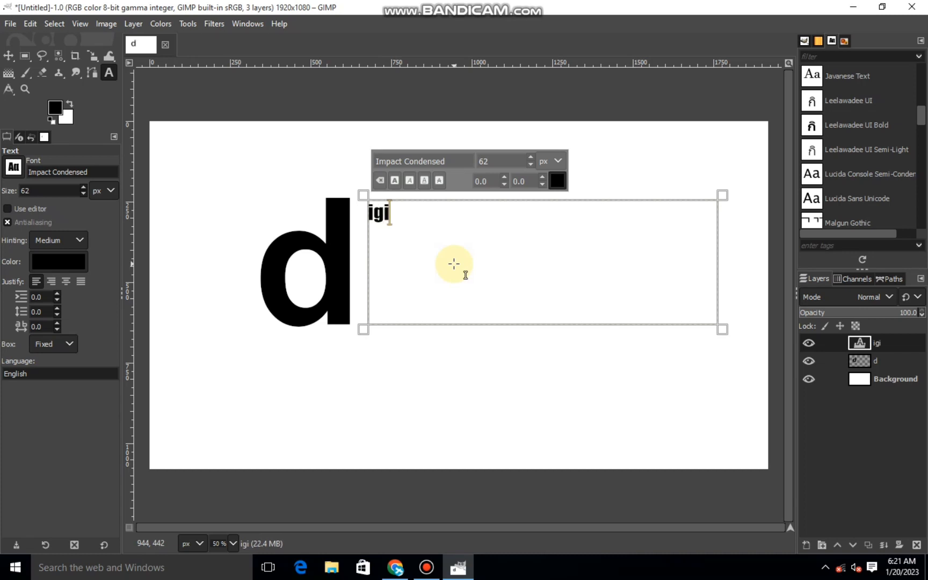
key("BackSpace")
key("BackSpace")
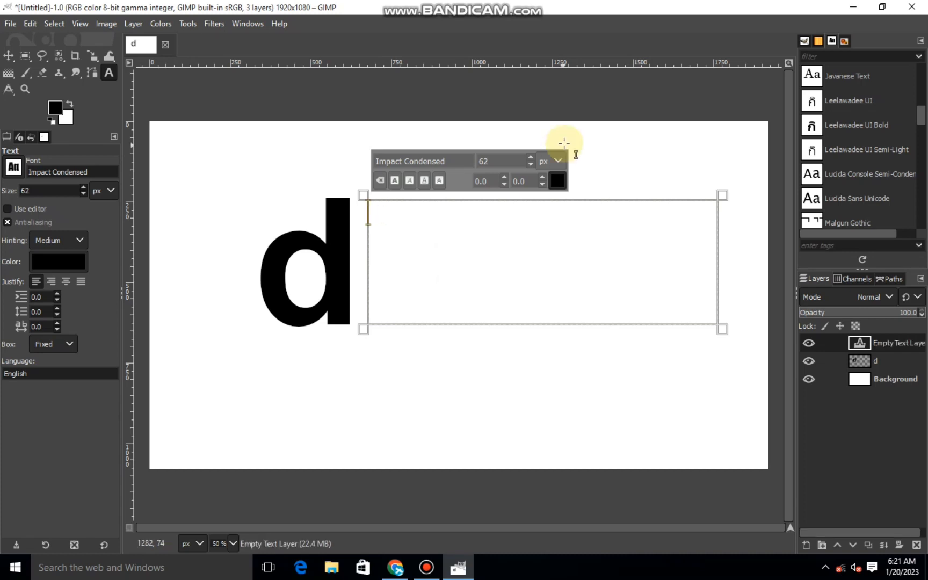
Set the font of the new text box to Arial Bold
left_click_drag(921, 115, 923, 51)
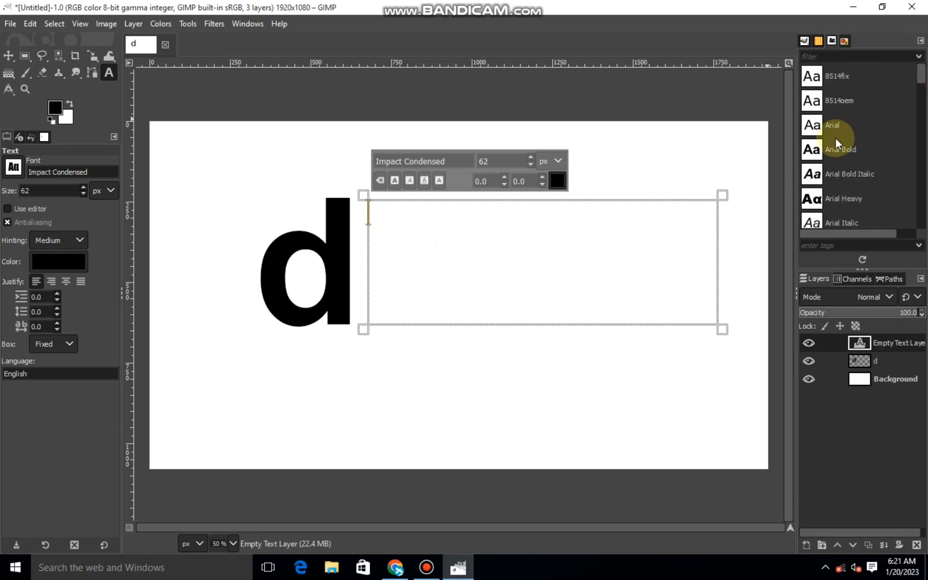
left_click(818, 150)
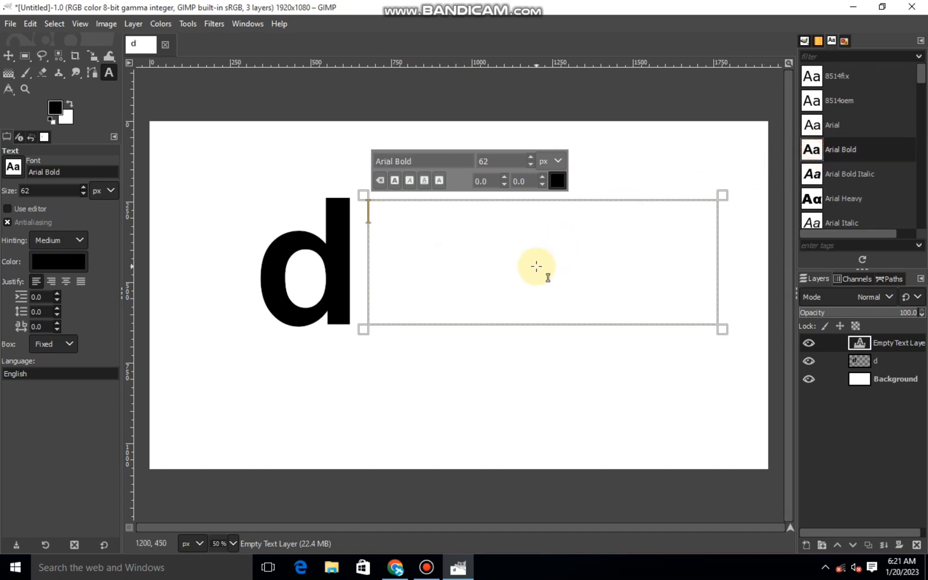
key("i")
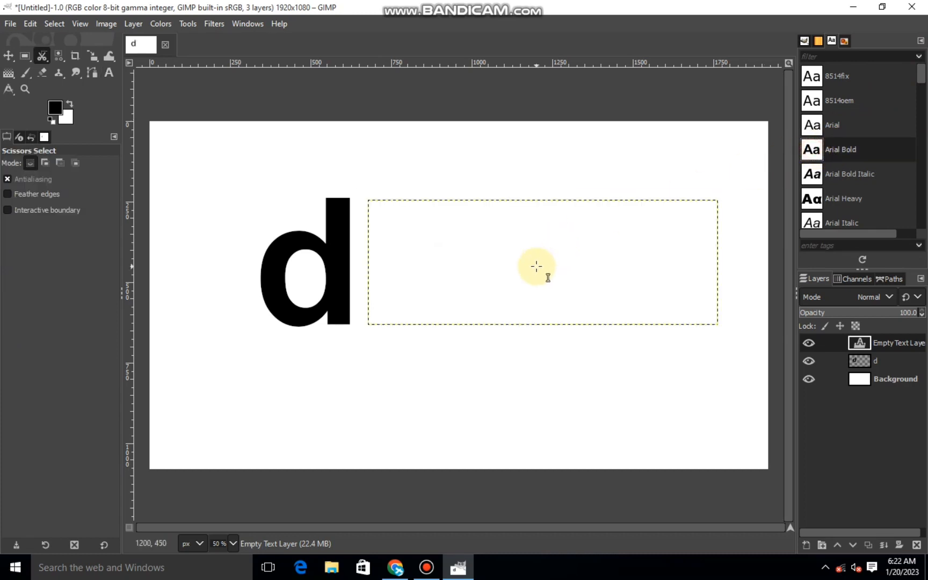
left_click(471, 236)
key("Escape")
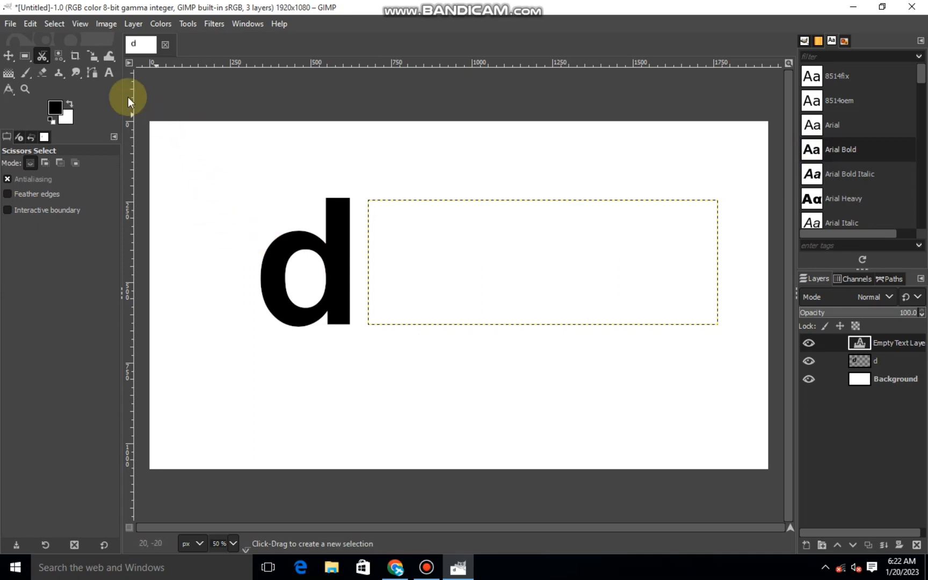
Enter "igital" in the empty text box beside the large "d"
left_click(104, 71)
left_click(418, 228)
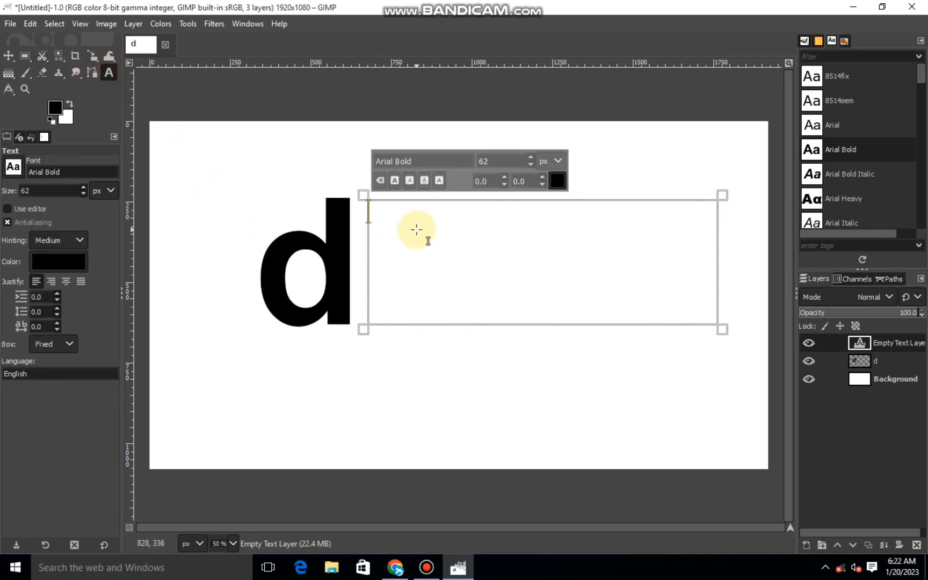
type("igital")
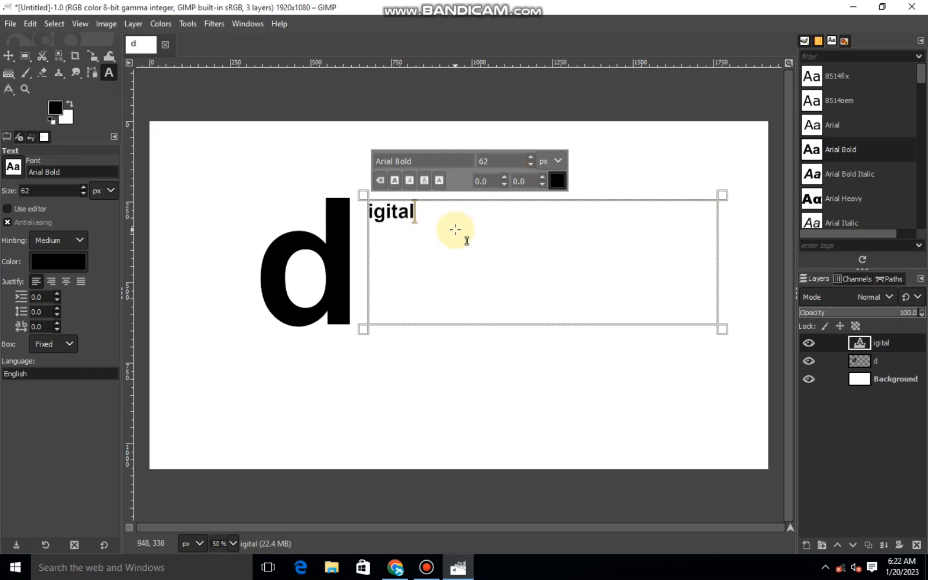
Set the "igital" text to a size of 193 px and a kerning of -8.0
left_click_drag(448, 234, 346, 250)
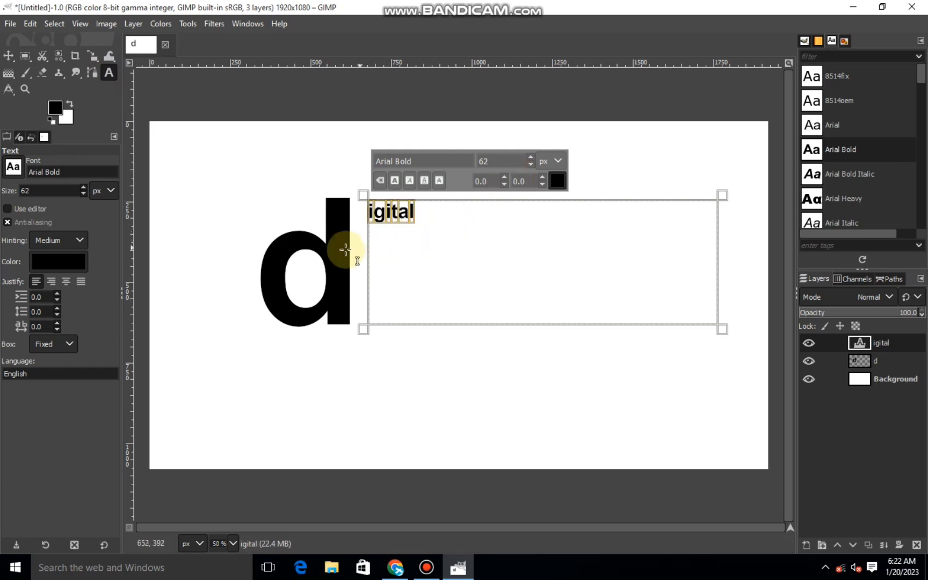
left_click(530, 158)
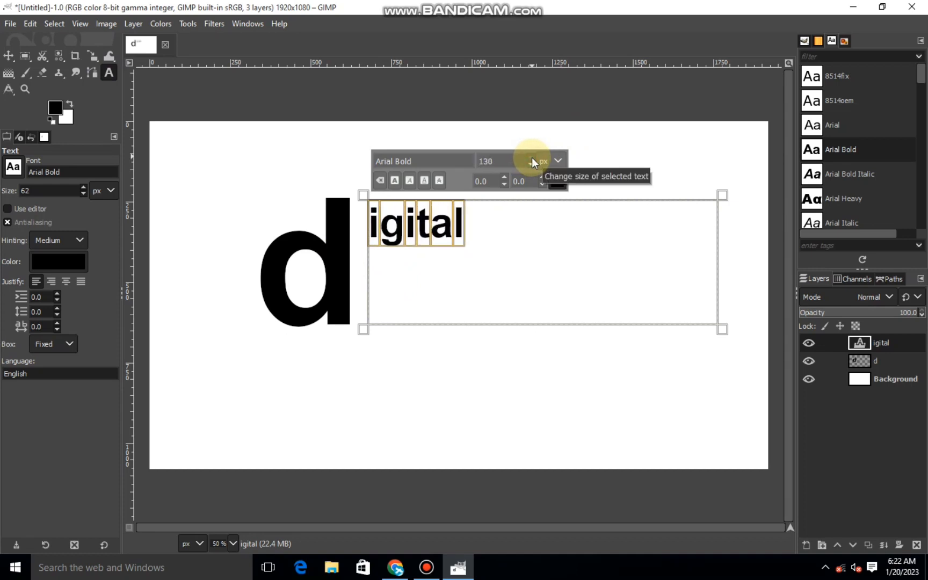
left_click_drag(531, 158, 541, 184)
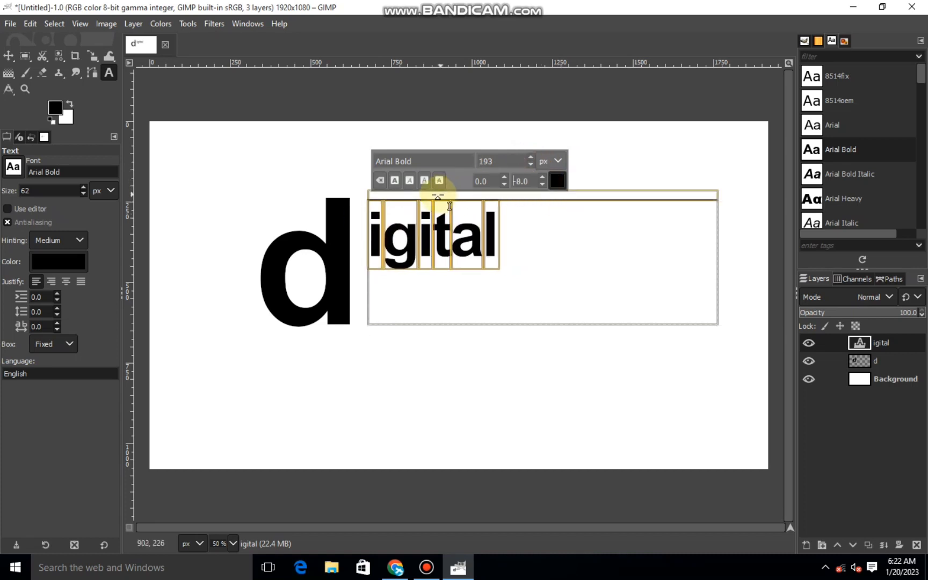
Move the "igital" text closer to the large "d" and slightly upward with the Scale tool, and apply it
left_click(92, 56)
left_click(535, 269)
mouse_move(543, 267)
left_mouse_down()
mouse_move(520, 267)
mouse_move(528, 258)
left_mouse_up()
left_click(735, 162)
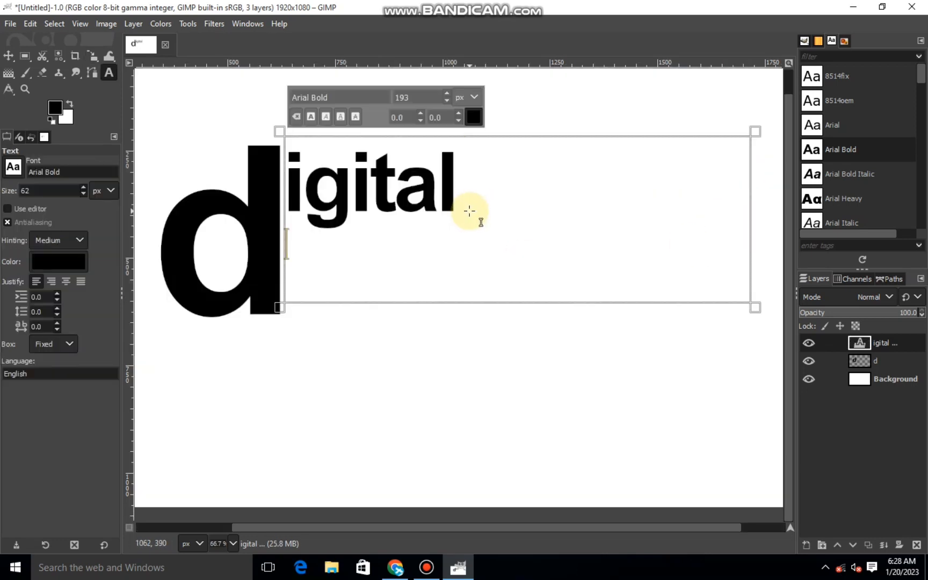
Add "hub" on the second line below "igital" and select its letters "ub"
type("hu")
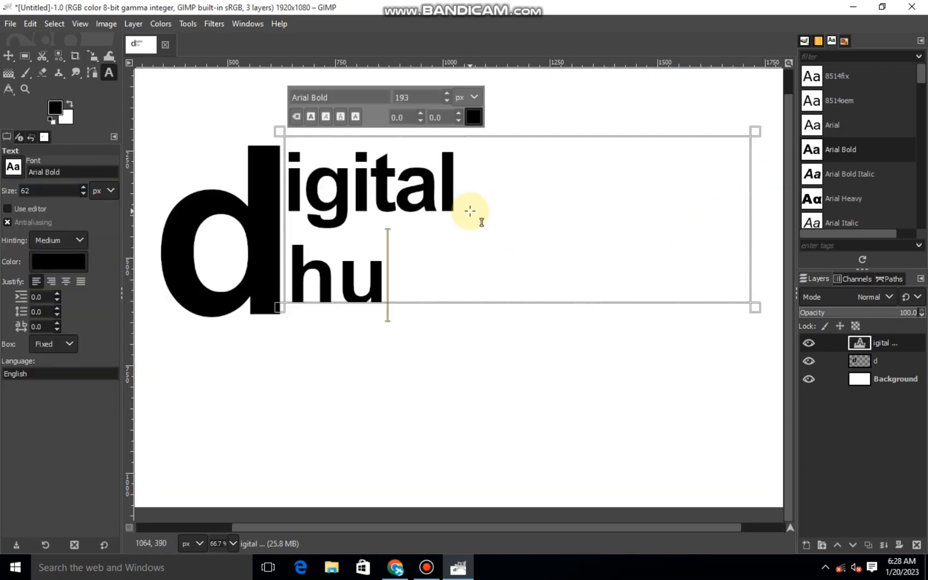
type("b")
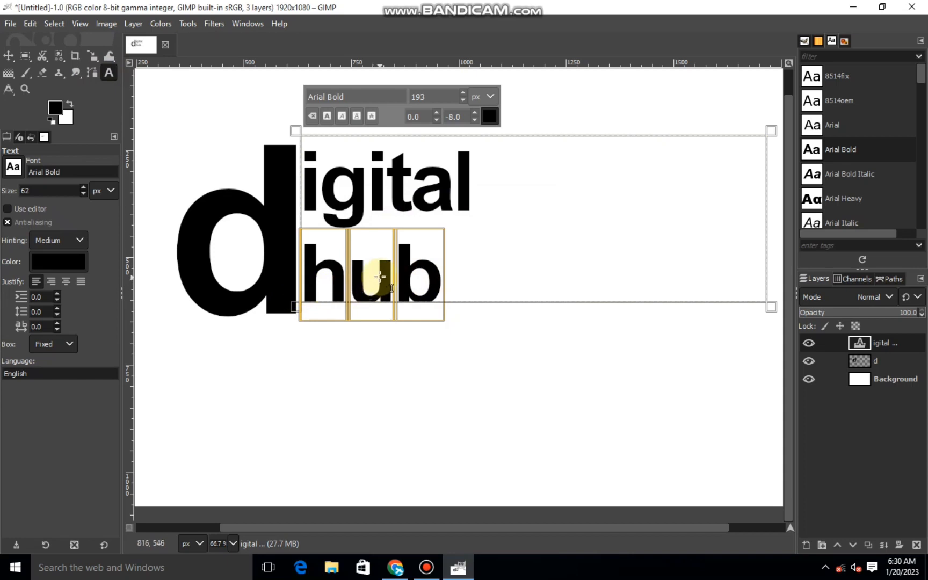
left_click_drag(458, 267, 363, 269)
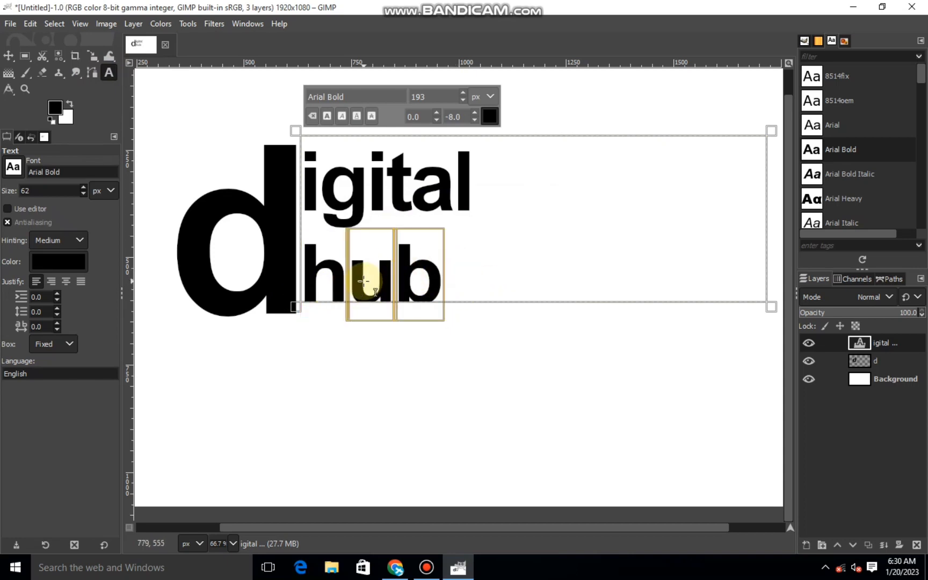
left_click(463, 94)
left_click(462, 94)
left_click(462, 94)
left_click(462, 94)
left_click(463, 100)
left_click(463, 101)
left_click(463, 101)
left_click(463, 101)
left_click(462, 101)
left_click(462, 100)
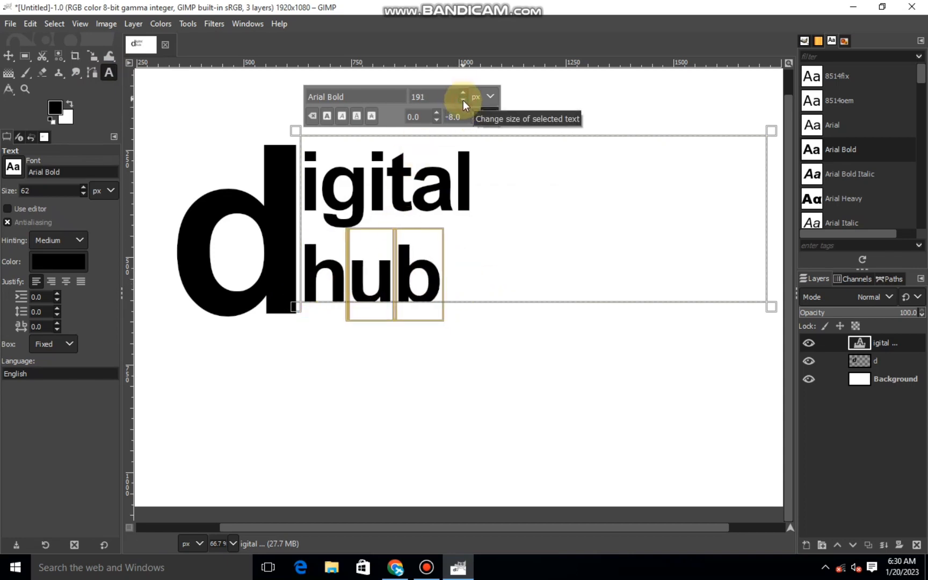
left_click(462, 92)
left_click(462, 93)
Set the selected letters "ub" to a size of 193 px and a kerning of -19.0
left_click(472, 113)
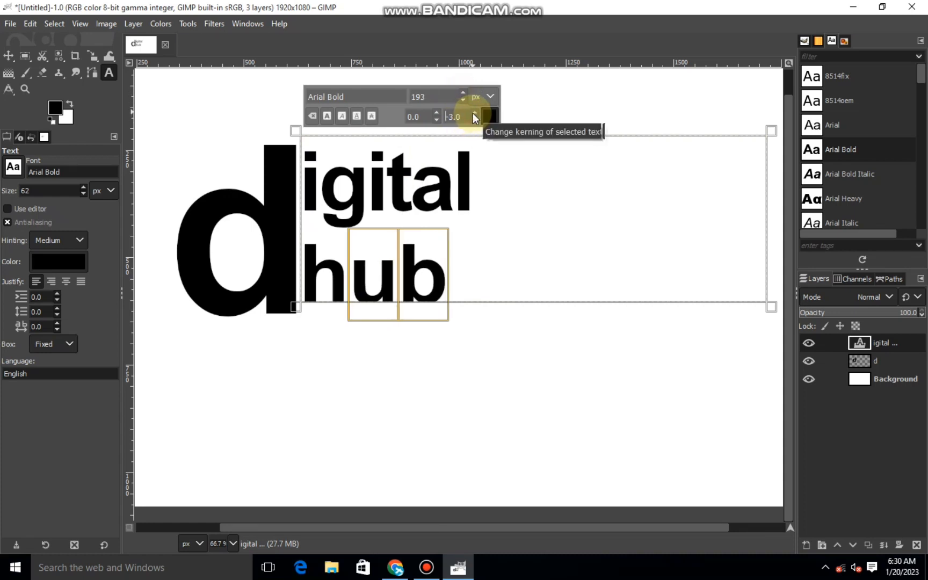
left_click(472, 113)
left_click(472, 113)
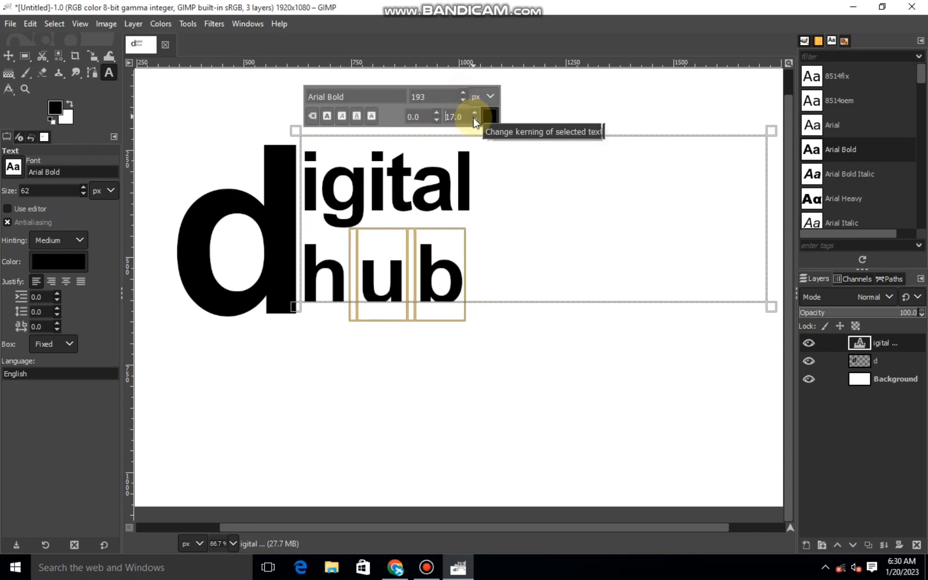
left_click(473, 118)
left_click(473, 117)
left_click(476, 119)
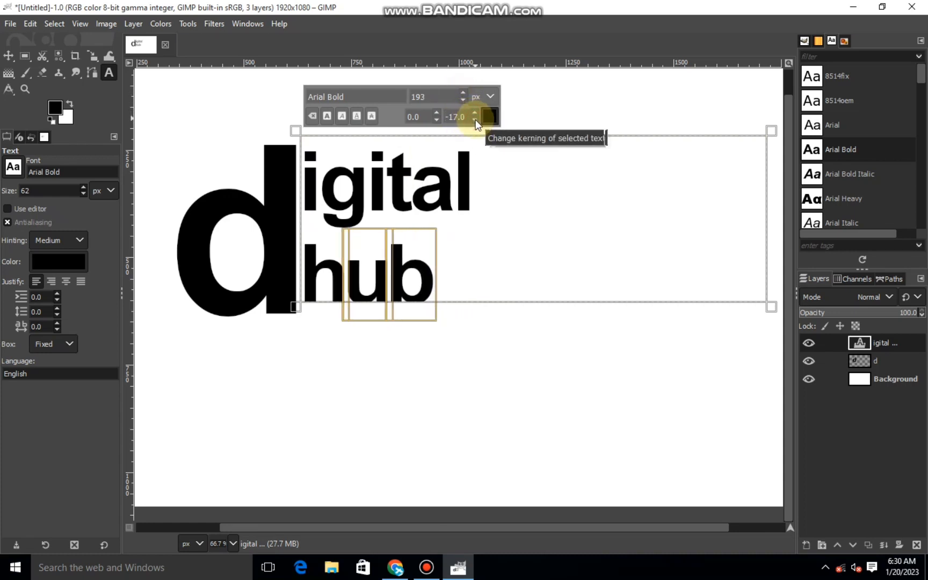
left_click(475, 119)
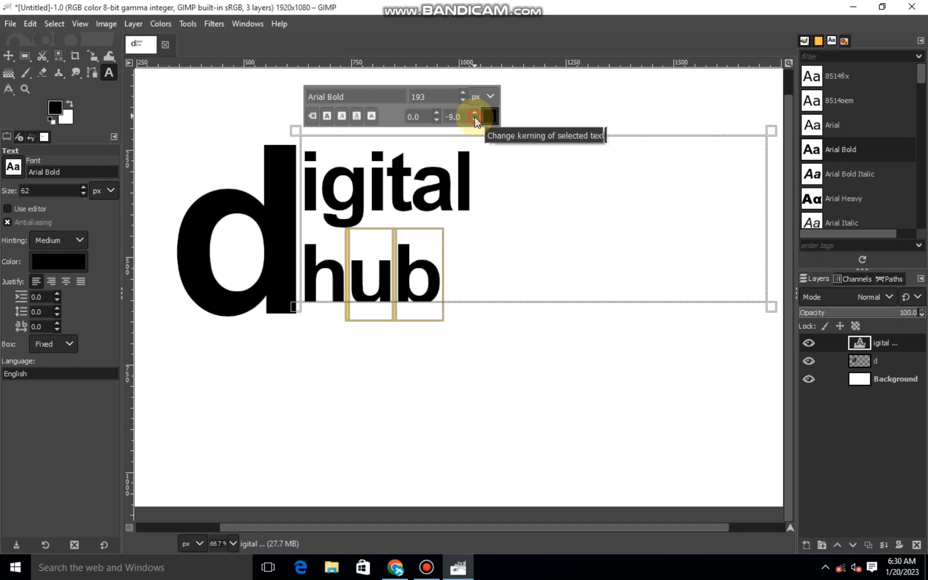
left_click(474, 113)
left_click(474, 119)
left_click(475, 119)
left_click(474, 119)
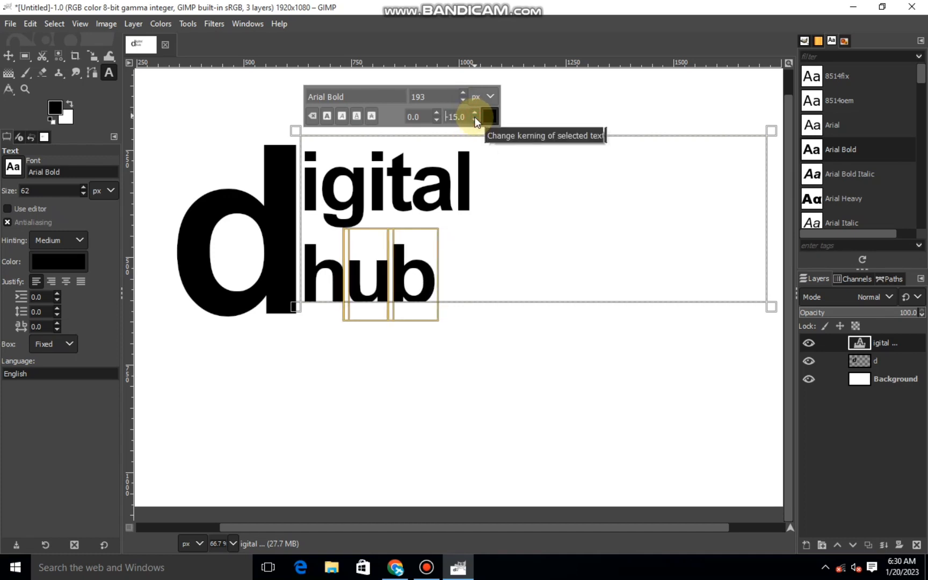
left_click(474, 119)
left_click(475, 119)
left_click(474, 118)
left_click(475, 119)
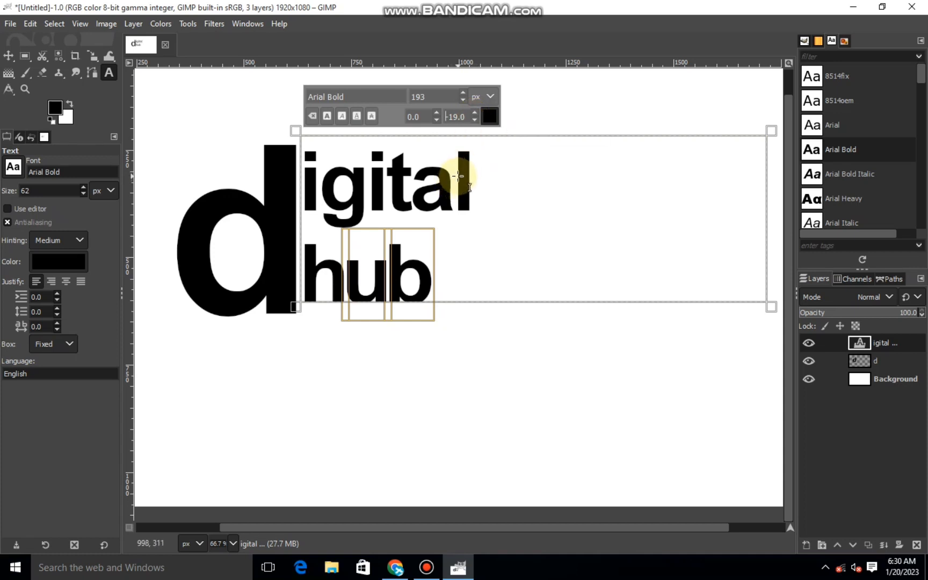
left_click_drag(387, 283, 350, 286)
type("+")
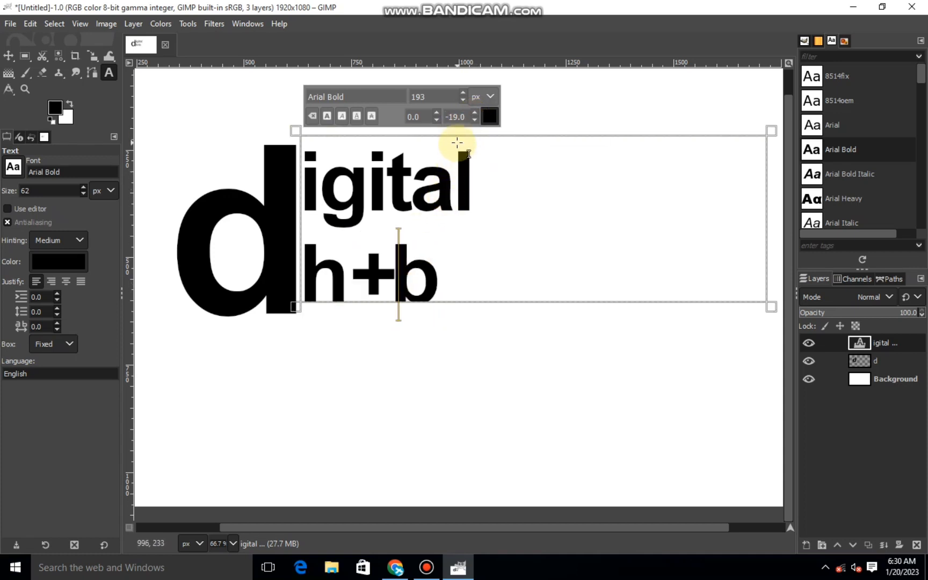
key("BackSpace")
key("ctrl+z")
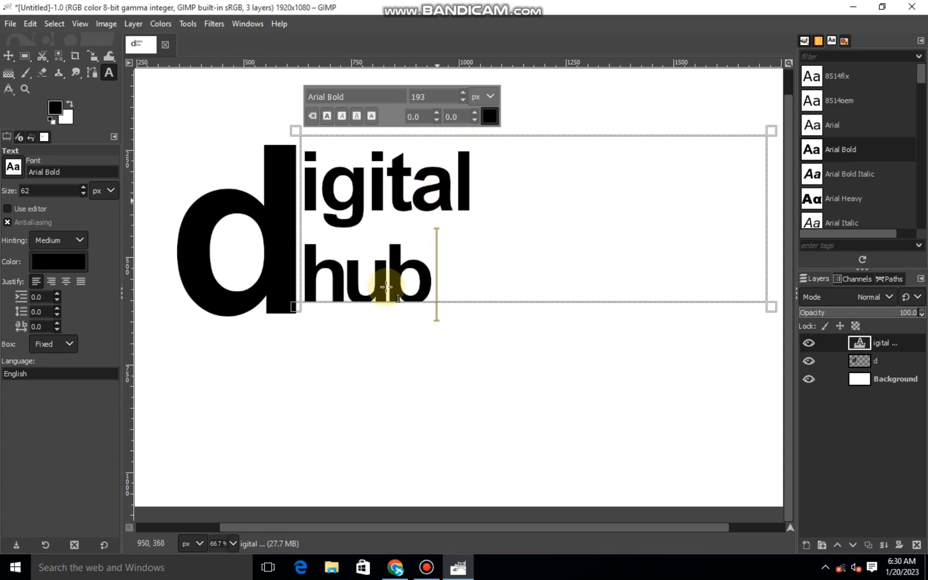
Tighten the kerning of the letter "u" in "hub" to -23.0, keeping its size at 193 px
left_click_drag(386, 288, 350, 288)
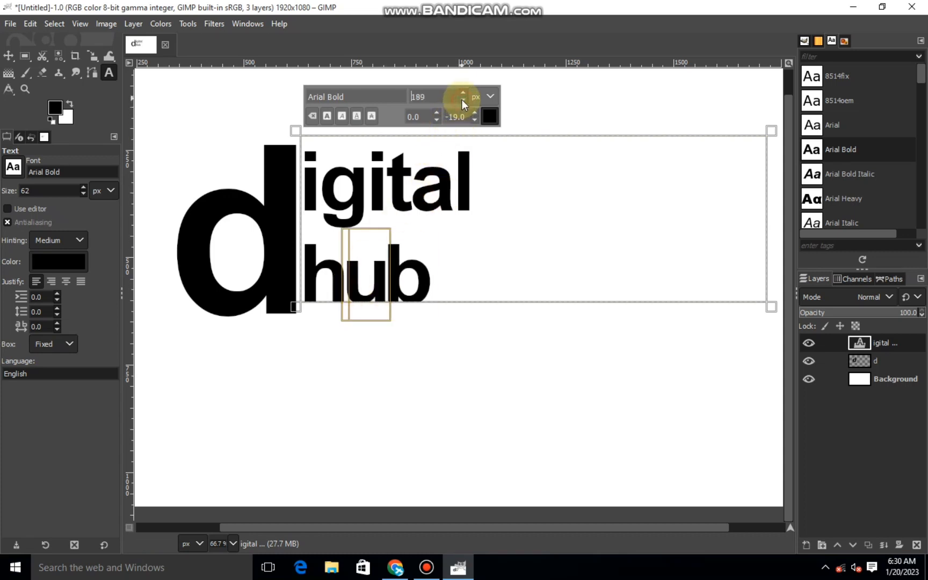
left_click(463, 93)
left_click(473, 118)
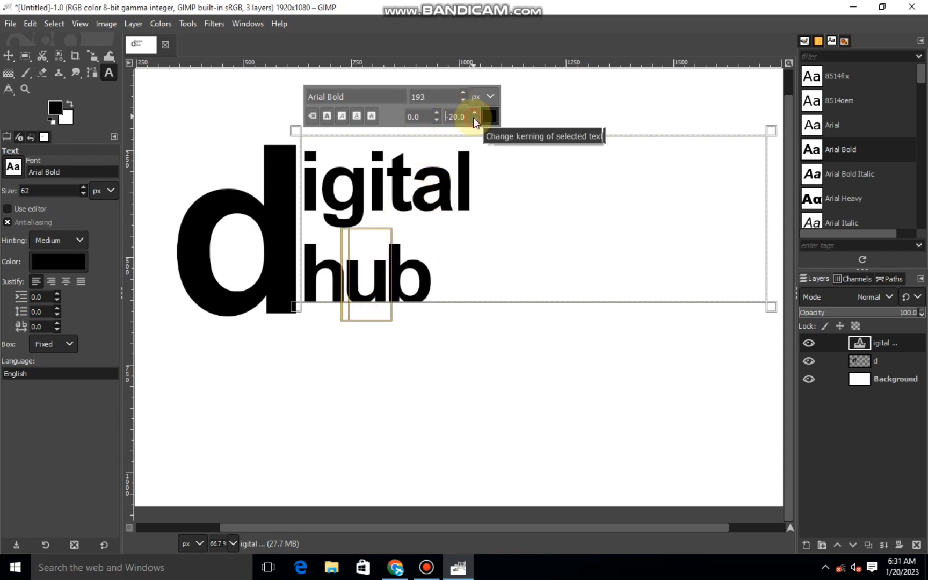
left_click(474, 118)
left_click(473, 118)
left_click(474, 119)
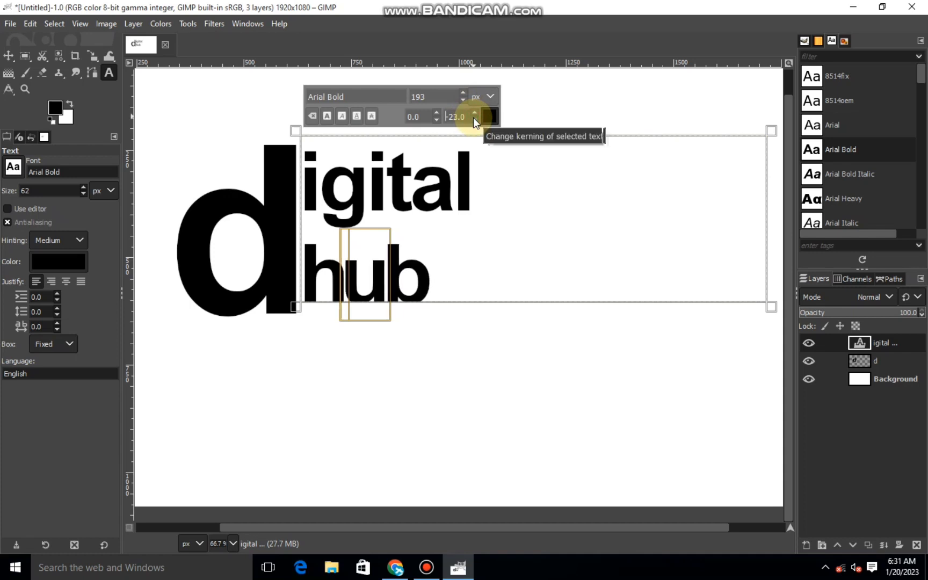
Set the kerning of the letter "b" in "hub" to -9.0
left_click_drag(433, 267, 395, 271)
left_click(472, 113)
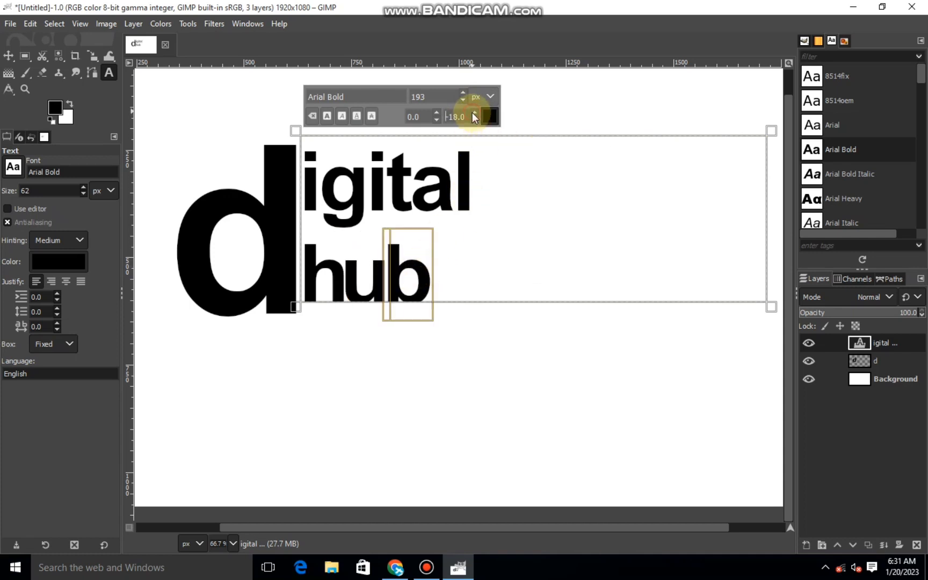
left_click(472, 112)
left_click(472, 112)
left_click(472, 112)
left_click(472, 113)
left_click(472, 112)
left_click(472, 113)
left_click(472, 112)
left_click(472, 112)
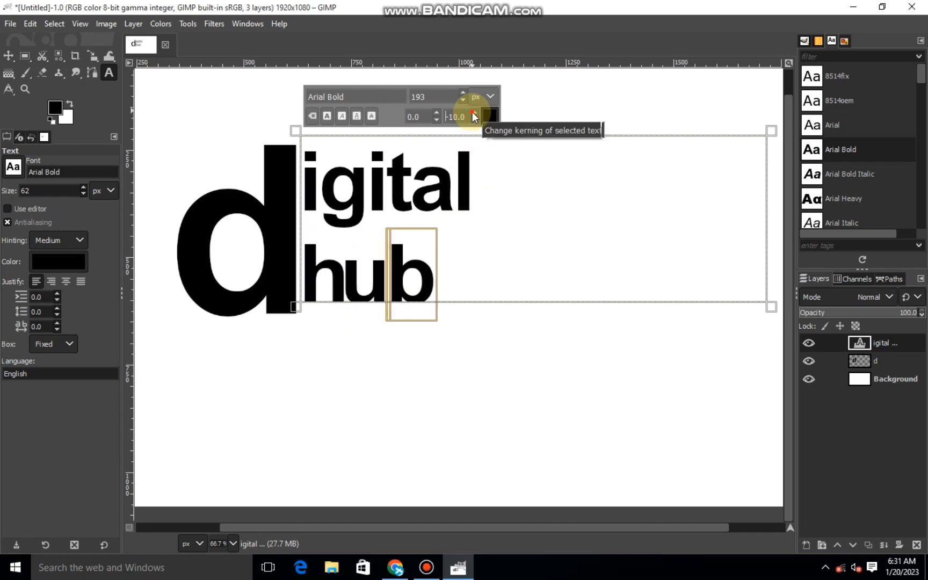
left_click(472, 112)
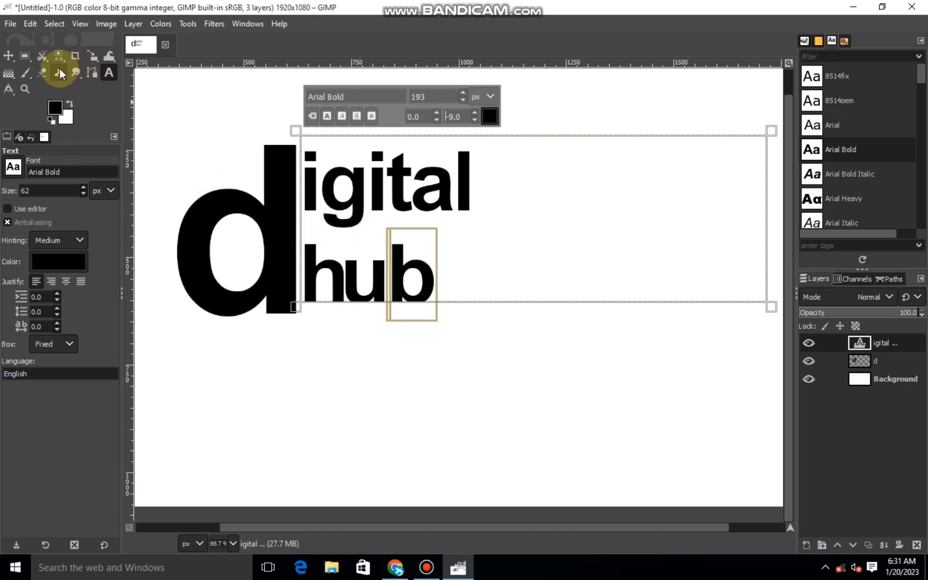
Join the first "i" to the "h" below by filling a 26 × 109 px rectangular selection with the foreground color, and deselect
left_click(25, 56)
scroll(301, 207, "up", 2)
mouse_move(319, 204)
left_mouse_down()
mouse_move(344, 304)
mouse_move(330, 199)
left_mouse_up()
right_click(332, 236)
mouse_move(368, 277)
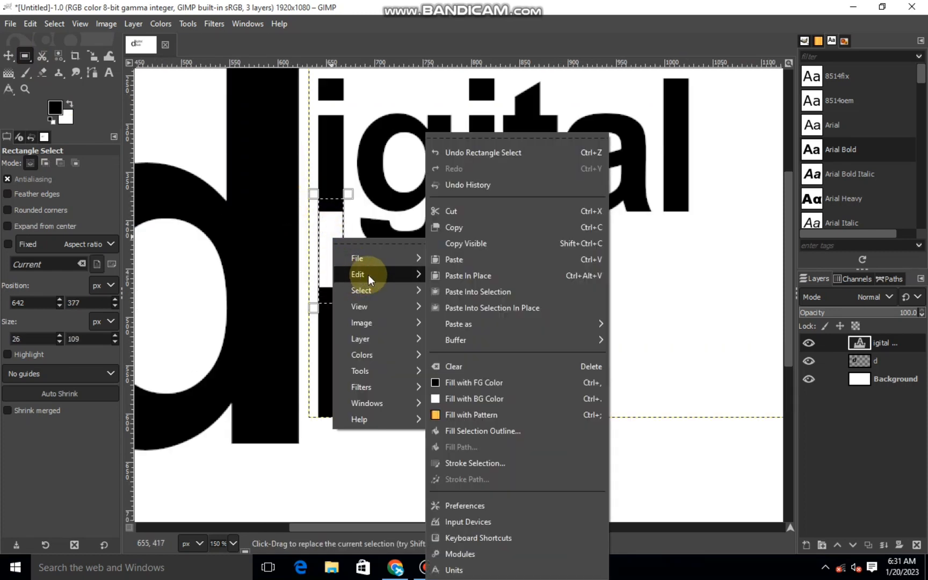
left_click(454, 366)
left_click(54, 23)
left_click(70, 58)
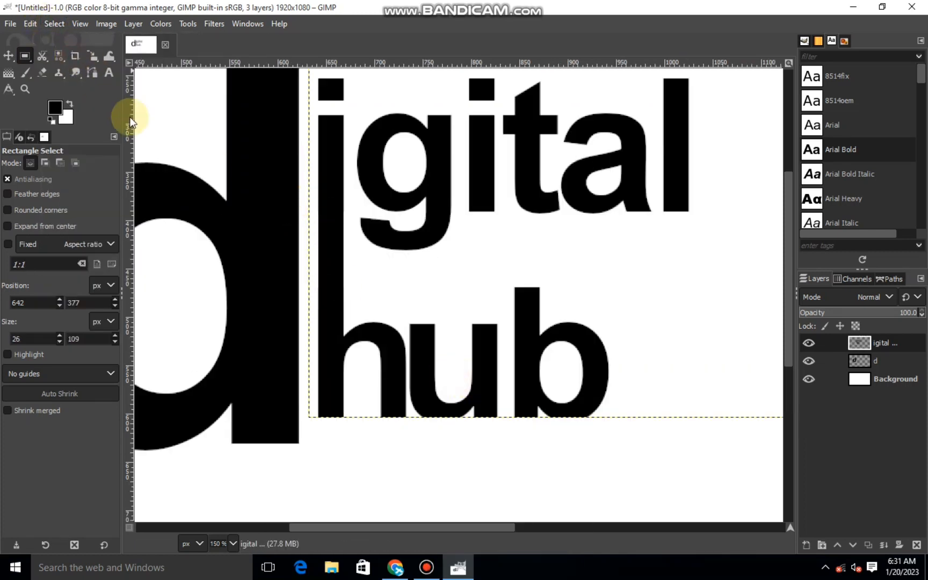
Join the second "i" to the right stem of the "u" by filling a 25 × 149 px rectangular selection with black, and deselect
left_click_drag(472, 194, 497, 337)
left_click(458, 234)
mouse_move(468, 238)
left_mouse_down()
mouse_move(497, 232)
mouse_move(467, 230)
left_mouse_up()
left_click(466, 228)
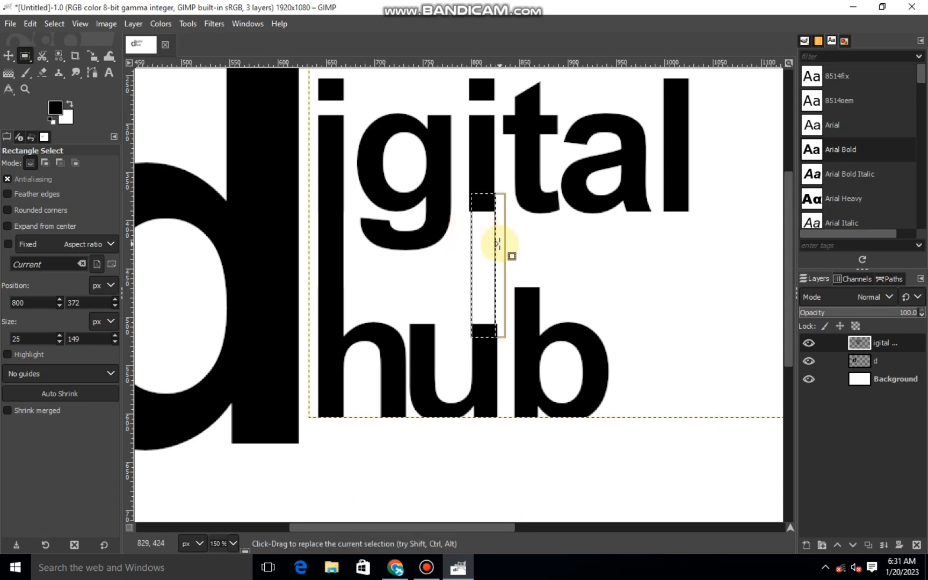
right_click(498, 258)
mouse_move(518, 289)
left_click(644, 385)
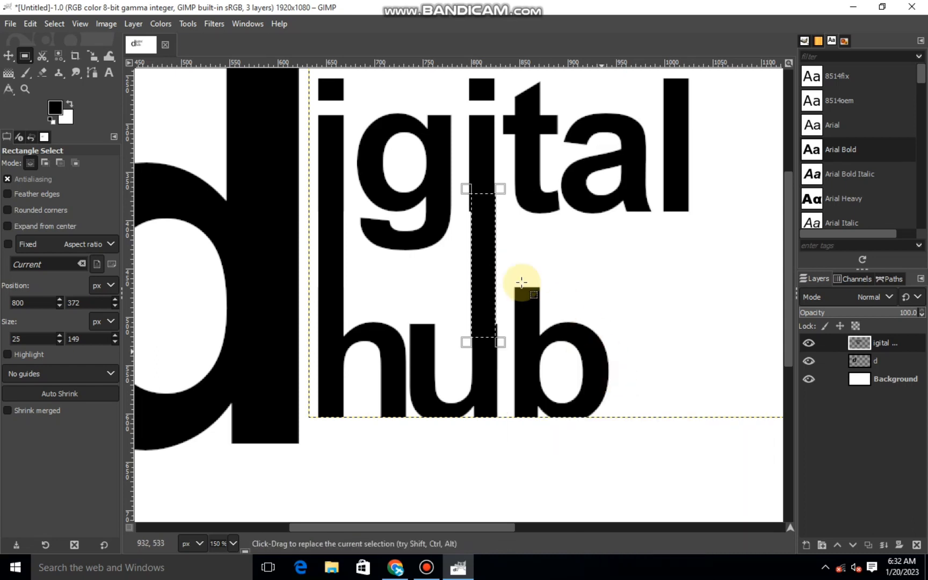
left_click(54, 24)
left_click(67, 47)
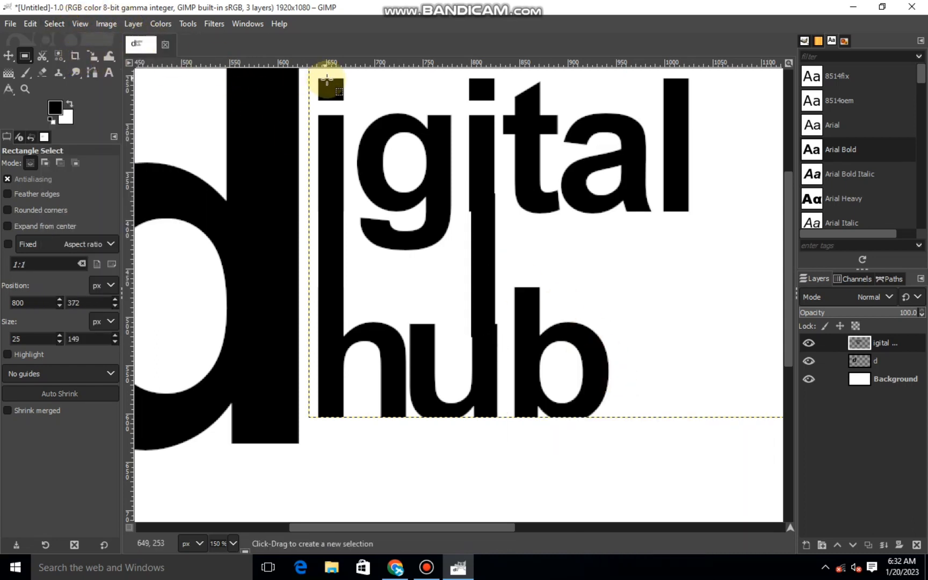
Cut away the curved foot of the "t" with a rectangular selection of about 20 × 75 px, and deselect
left_click_drag(539, 172, 564, 237)
left_click_drag(551, 169, 552, 162)
left_click_drag(572, 192, 538, 199)
right_click(550, 209)
mouse_move(582, 253)
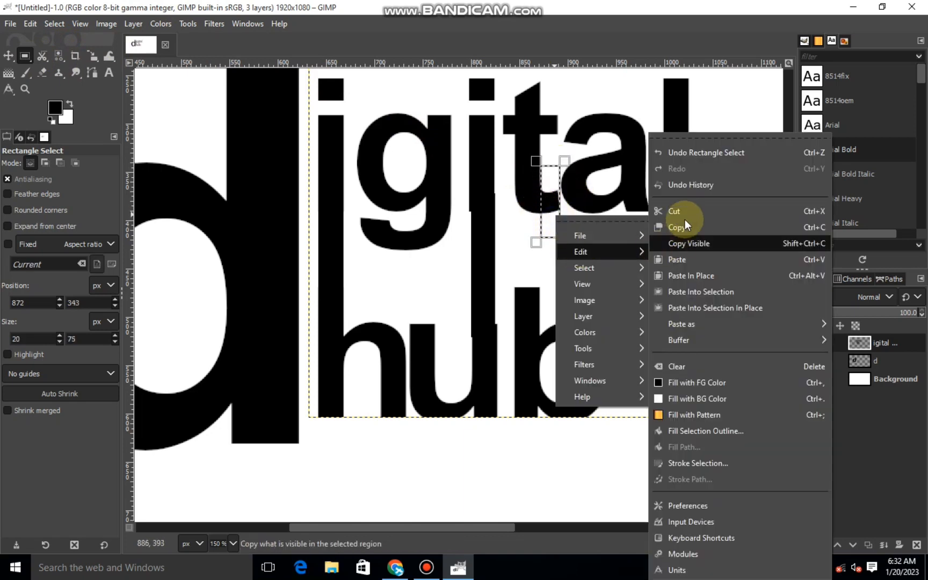
left_click(686, 211)
left_click(54, 24)
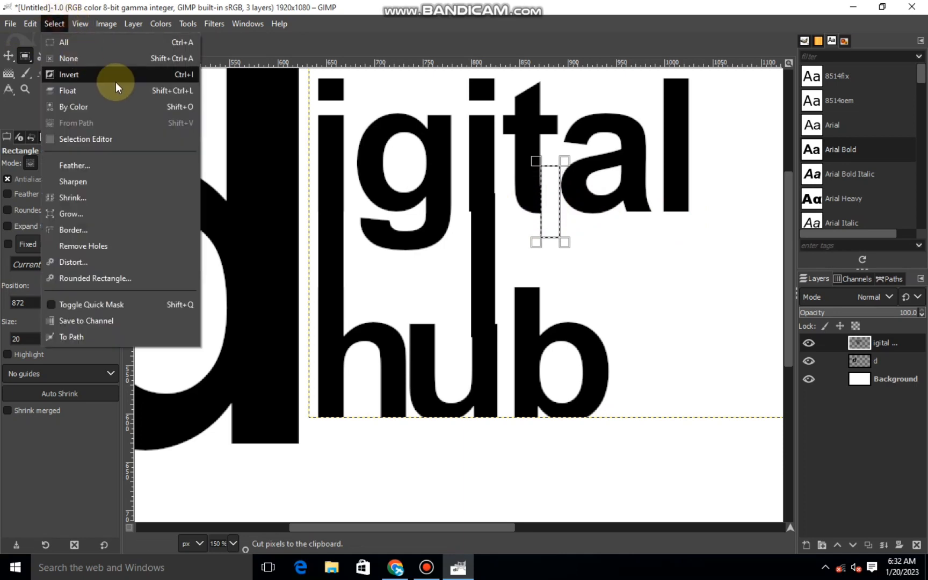
left_click(64, 56)
Join the "t" to the stem of the "b" by filling a 25 × 118 px rectangular selection with black, and deselect
left_click_drag(513, 192, 538, 299)
left_click_drag(508, 248, 510, 249)
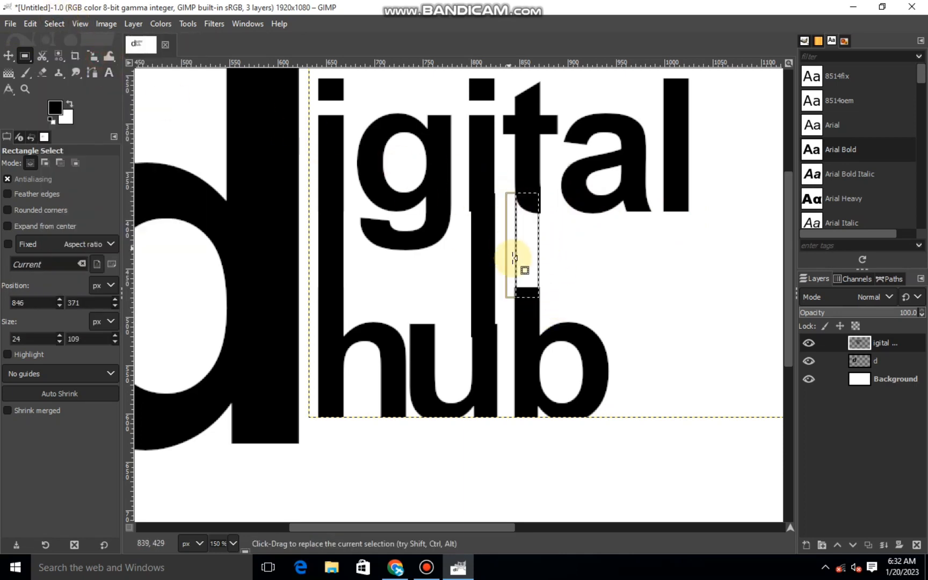
left_click_drag(527, 188, 527, 179)
left_click_drag(543, 243, 543, 243)
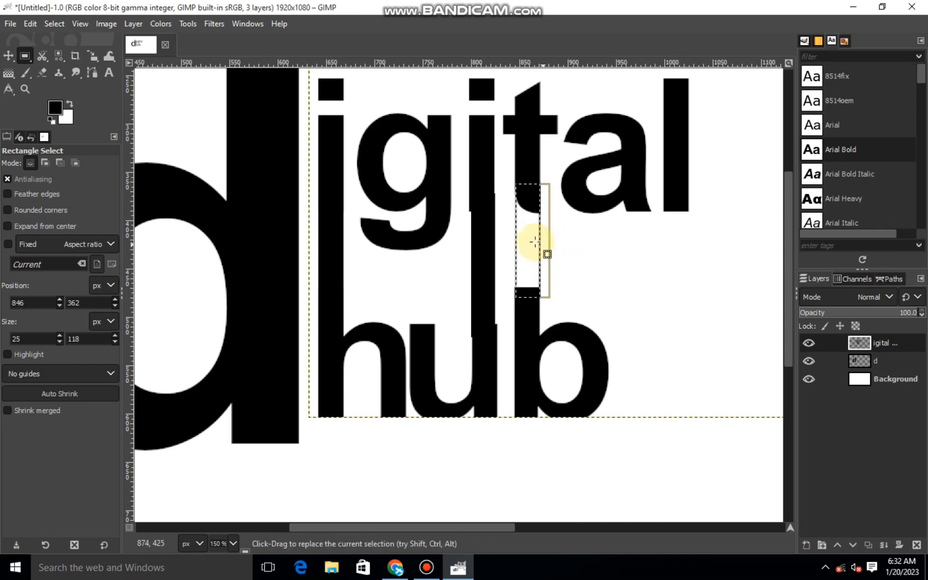
right_click(534, 242)
mouse_move(594, 275)
left_click(666, 384)
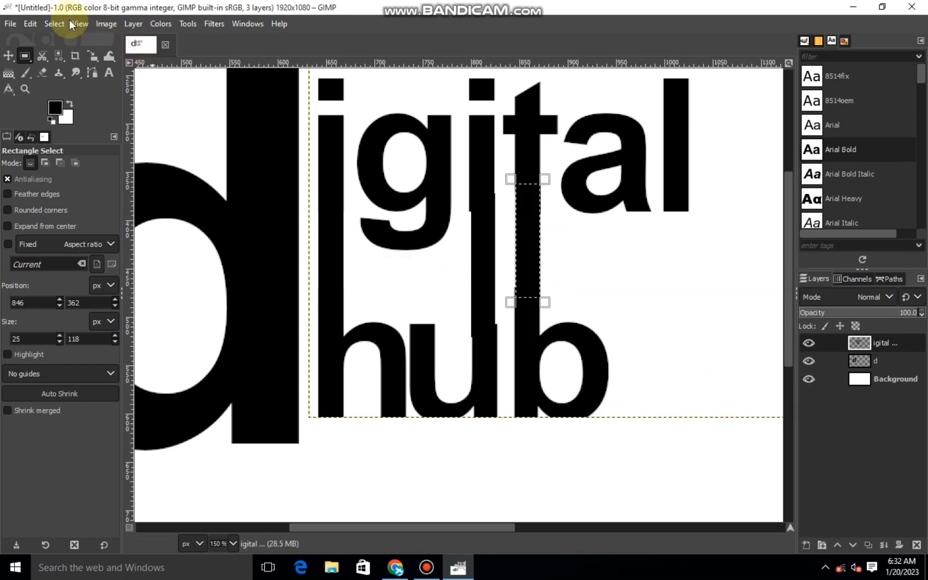
left_click(55, 24)
left_click(73, 59)
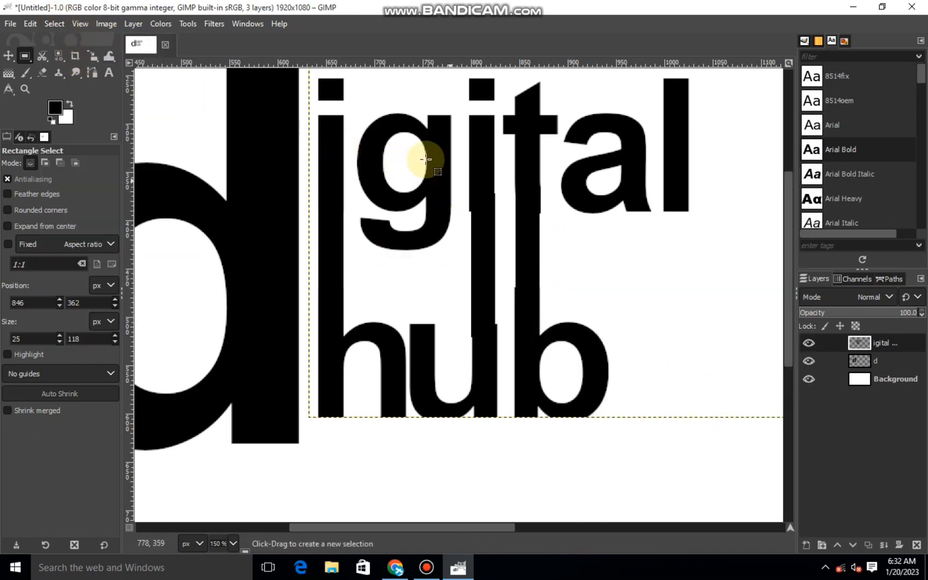
Trim the right edge of the joined "t" and "b" stem by cutting a rectangular selection of about 17 × 166 px
left_click_drag(541, 149, 556, 310)
left_click_drag(534, 265, 536, 274)
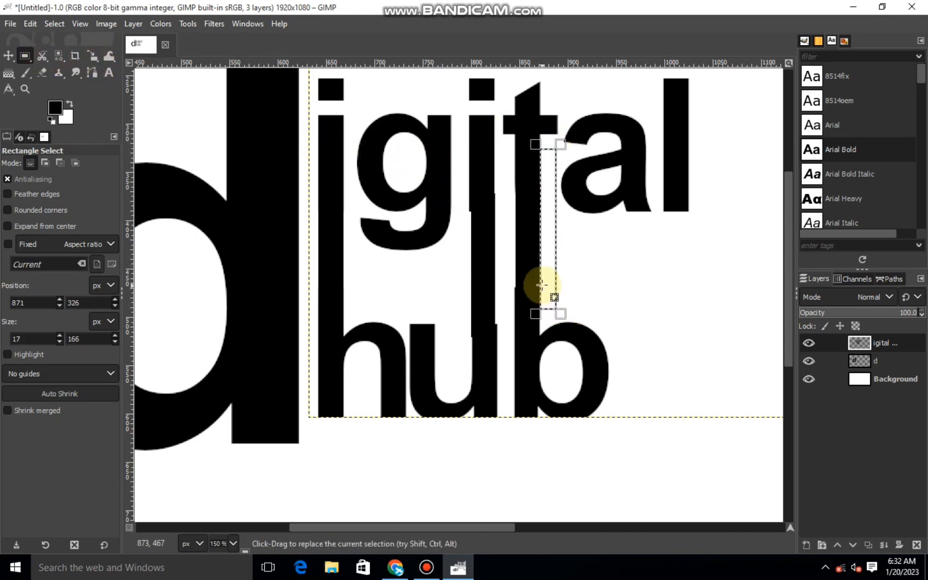
scroll(541, 284, "up", 2, "ctrl")
right_click(563, 232)
mouse_move(590, 269)
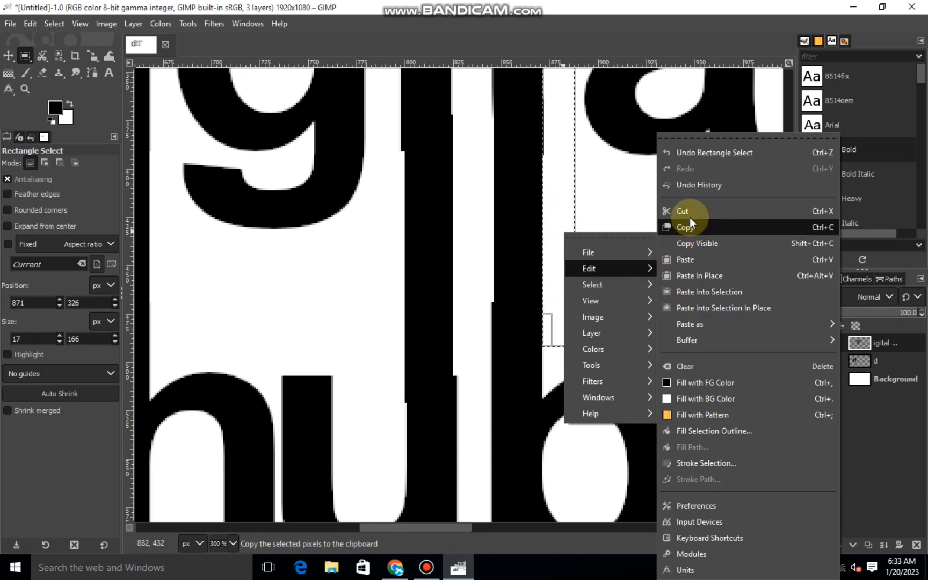
left_click(682, 211)
Trim the left edge of the joined "t" and "b" stem by cutting a rectangular selection of about 20 × 305 px
scroll(601, 213, "down", 2, "ctrl")
left_click_drag(529, 121, 547, 398)
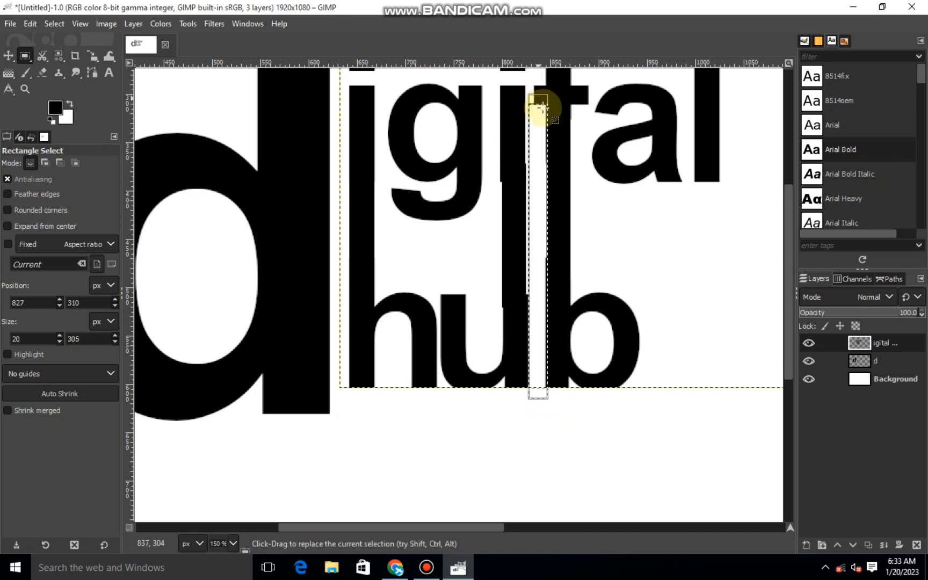
right_click(543, 173)
mouse_move(563, 203)
left_click(679, 211)
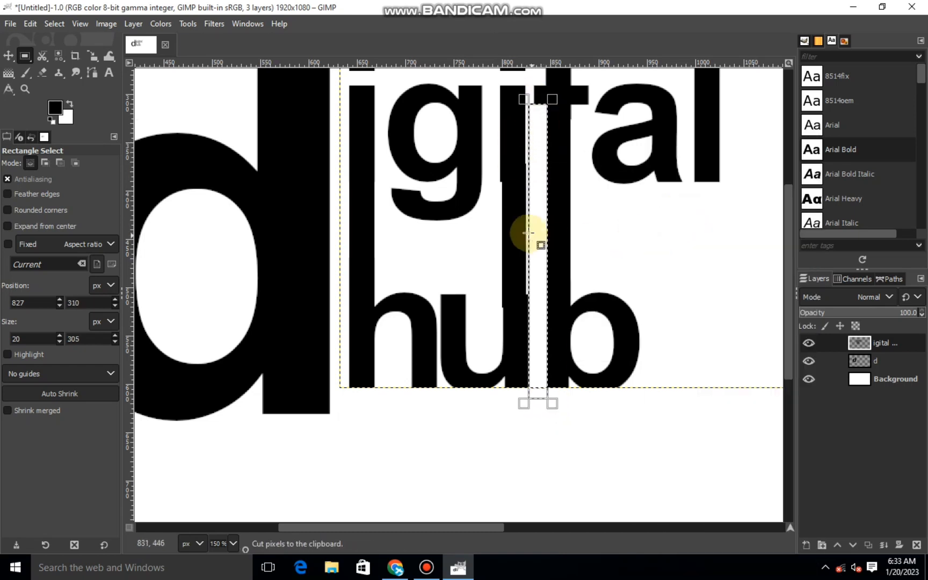
Trim the right edge of the joined "i" and "u" stem by cutting a rectangular selection of about 10 × 323 px
left_click(488, 121)
left_click_drag(524, 122, 535, 393)
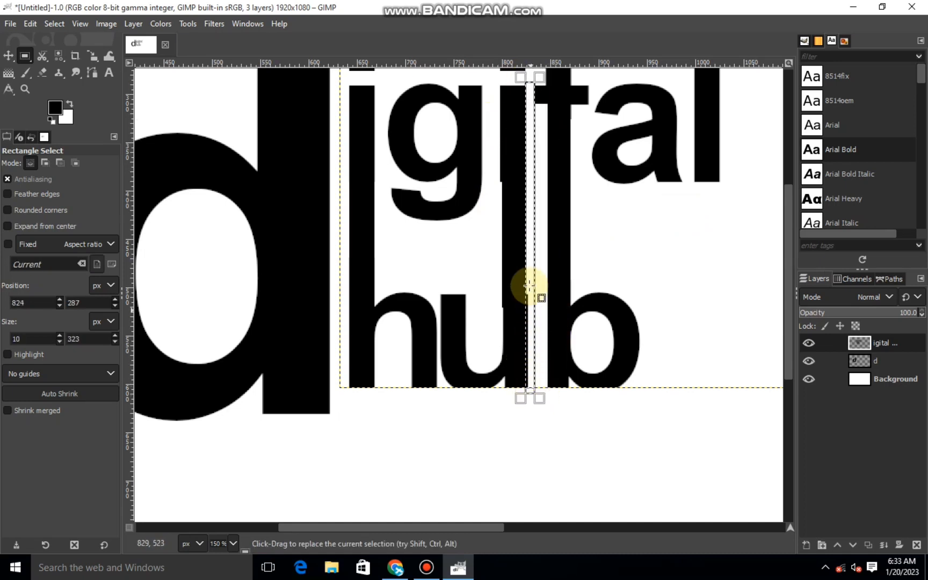
right_click(522, 220)
mouse_move(576, 248)
left_click(642, 208)
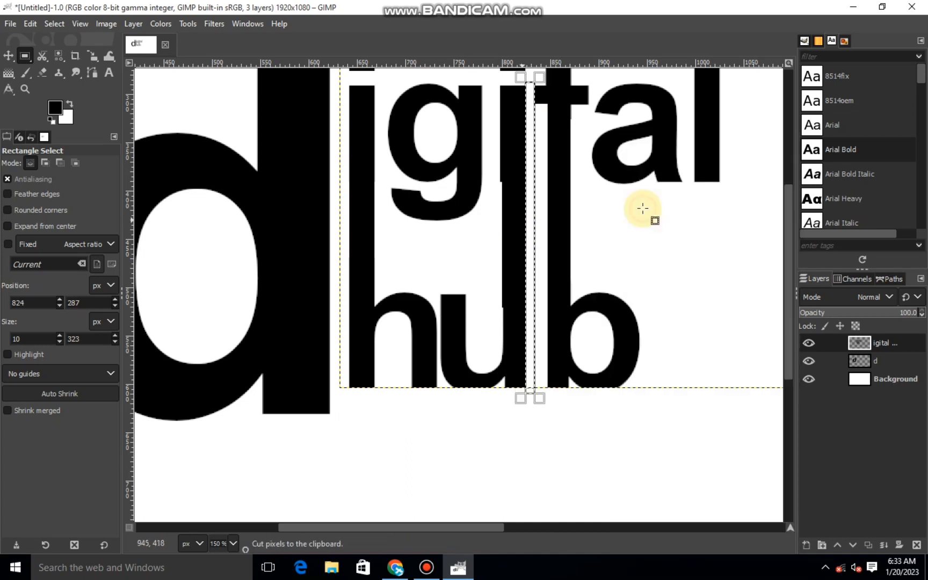
right_click(537, 260)
mouse_move(569, 294)
left_click(644, 211)
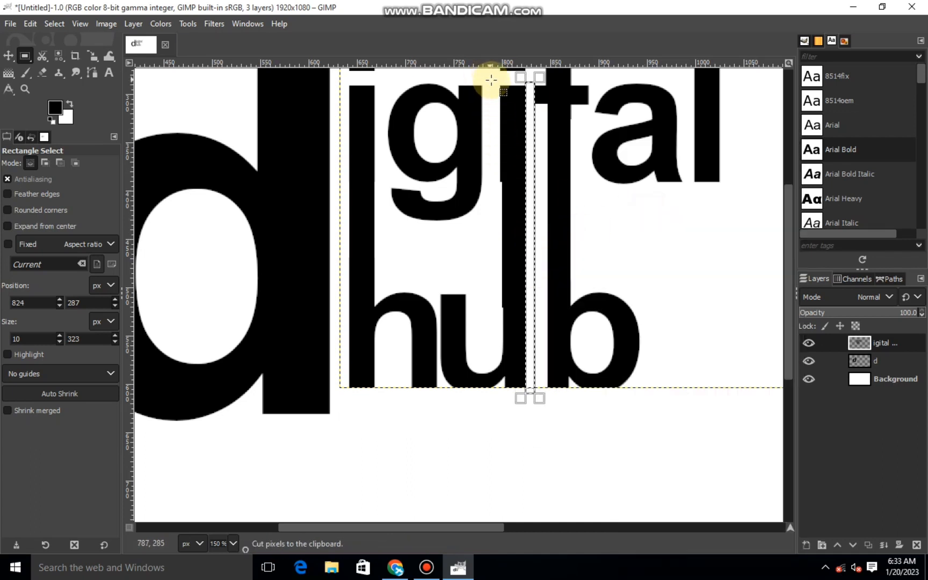
Trim the left edge of the joined "i" and "u" stem by cutting a 13 × 275 px rectangular selection, and deselect
left_click_drag(491, 80, 505, 349)
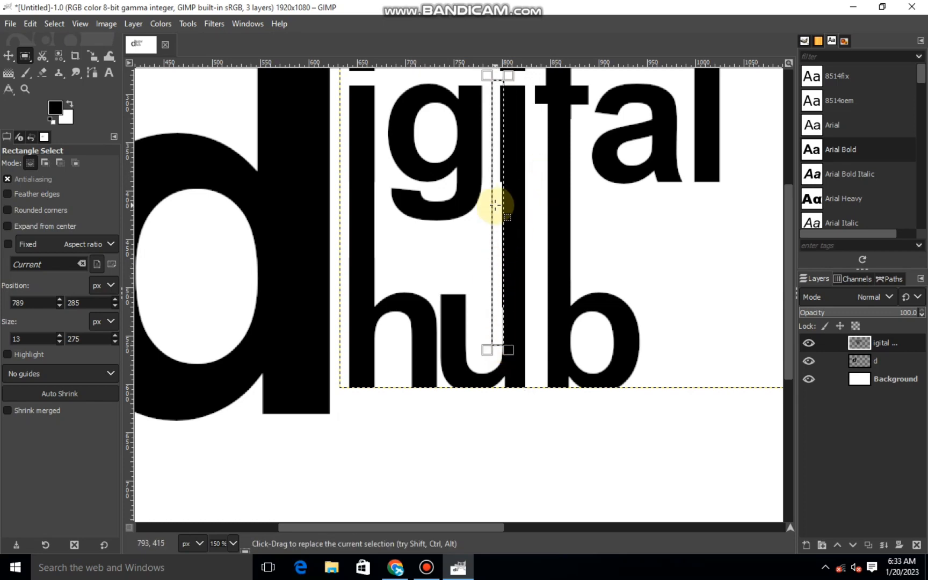
right_click(497, 162)
mouse_move(526, 187)
left_click(642, 208)
left_click(54, 24)
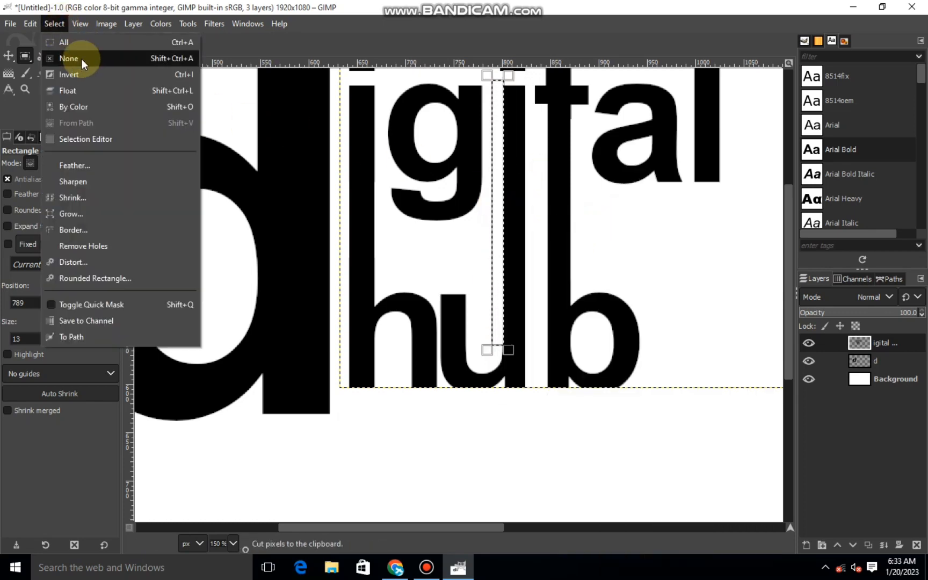
left_click(81, 60)
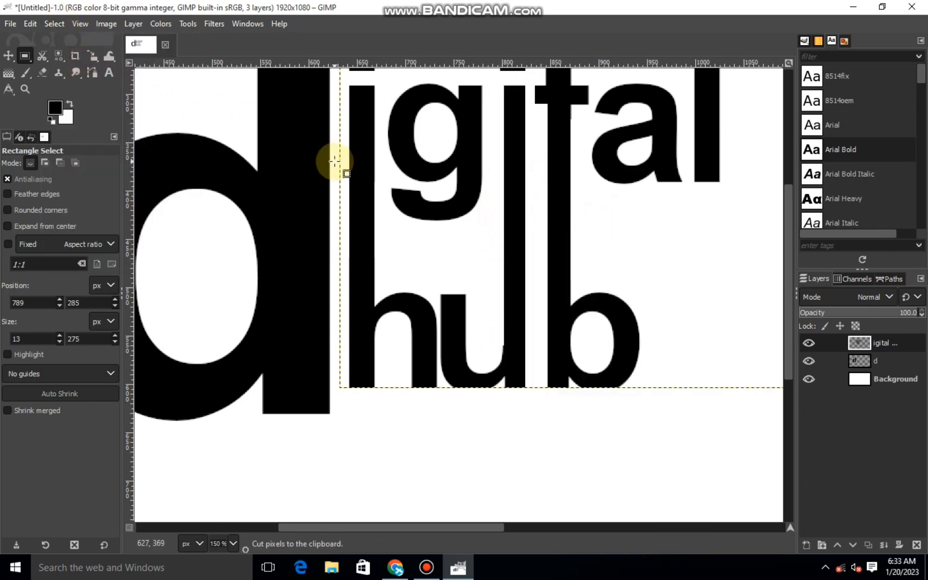
On the "d" layer, draw a curved path across the lower right corner of the large "d", from its stem to the bowl
scroll(334, 161, "down", 2)
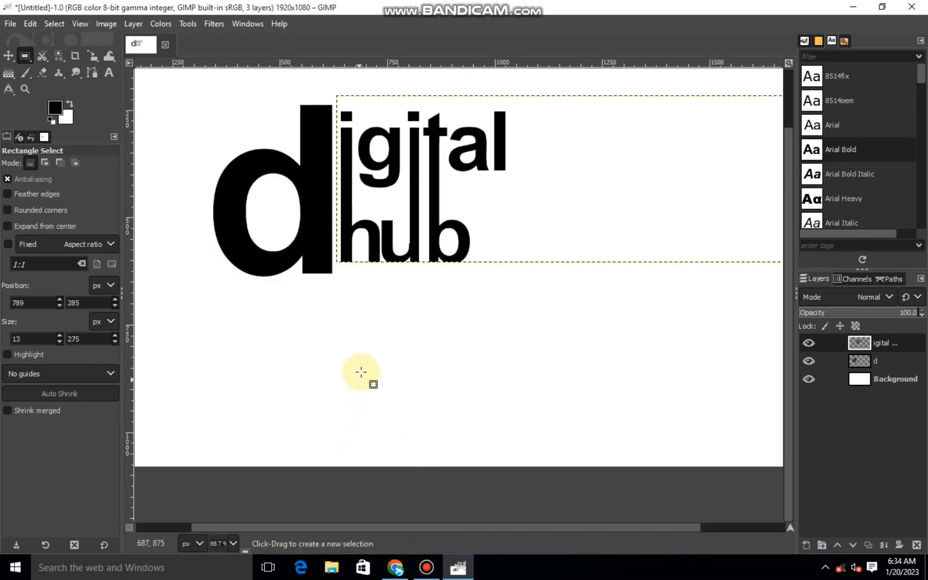
left_click(870, 361)
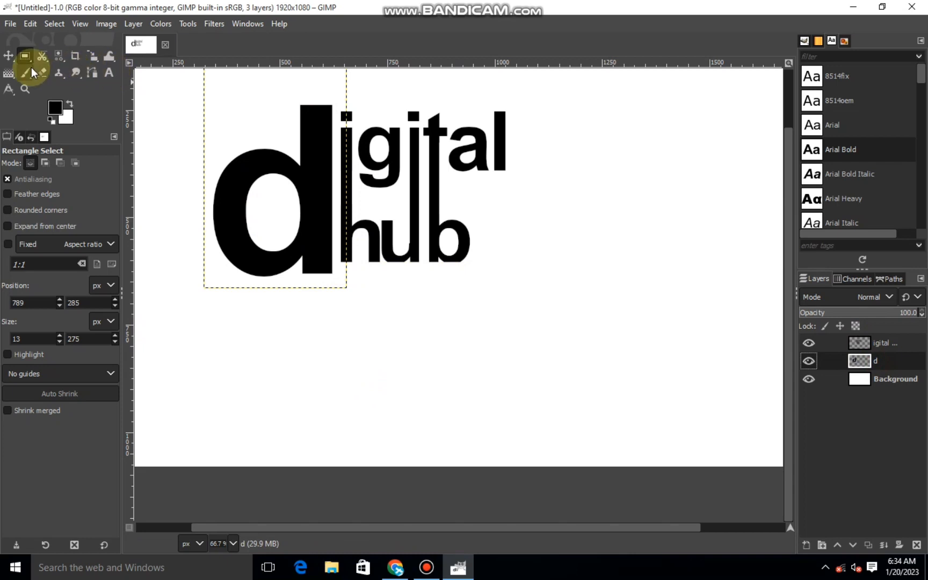
left_click(92, 72)
scroll(346, 216, "up", 1)
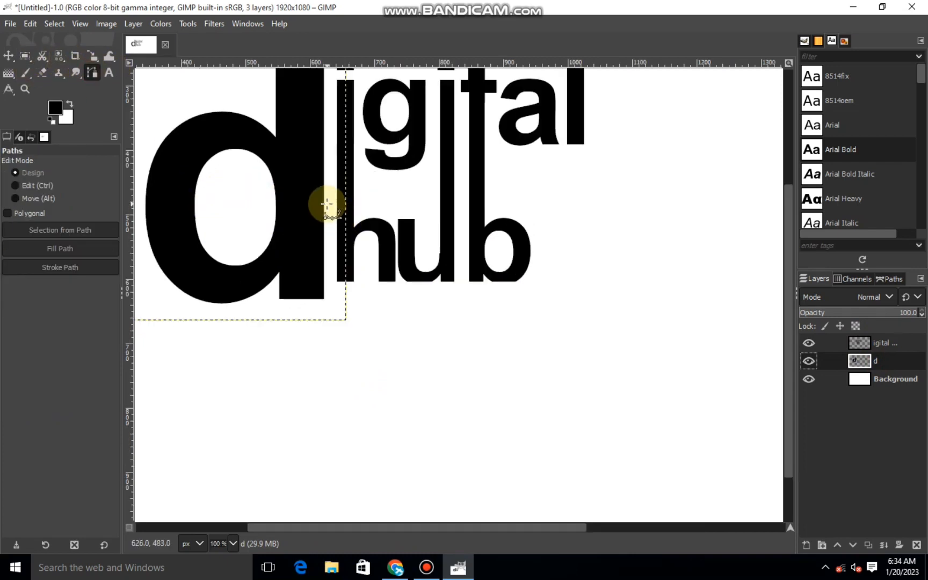
left_click(326, 204)
left_click(250, 299)
left_click_drag(260, 286, 290, 259)
left_click_drag(256, 307, 275, 285)
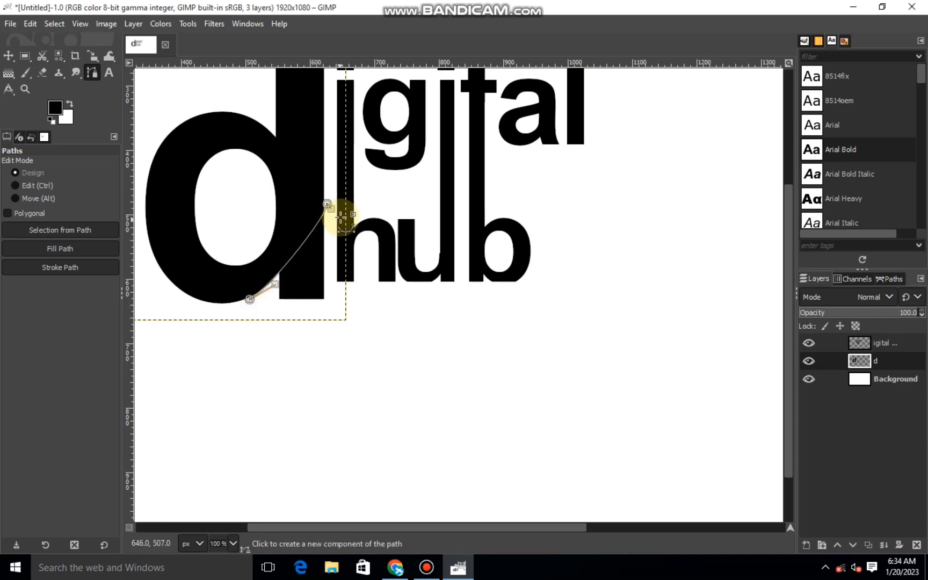
left_click_drag(328, 210, 325, 236)
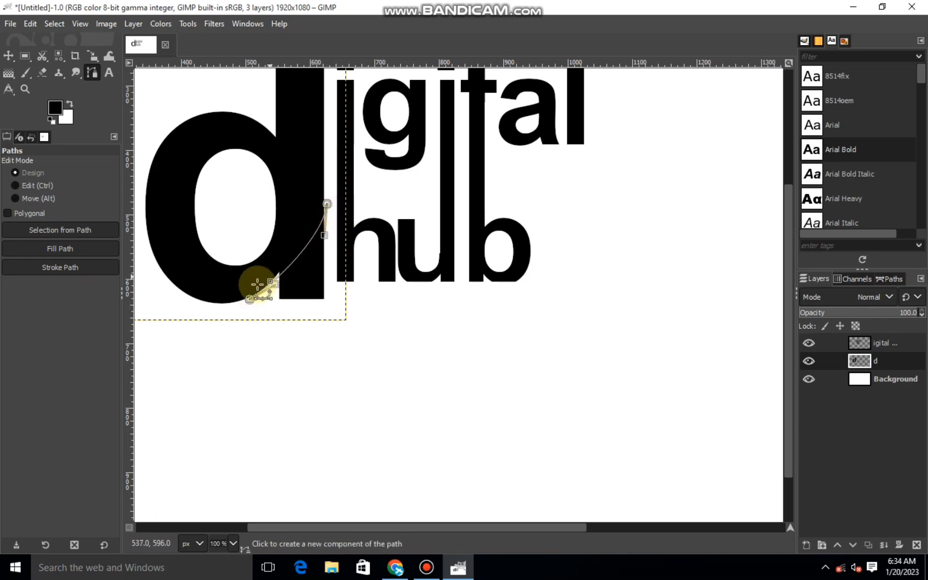
left_click_drag(257, 284, 278, 280)
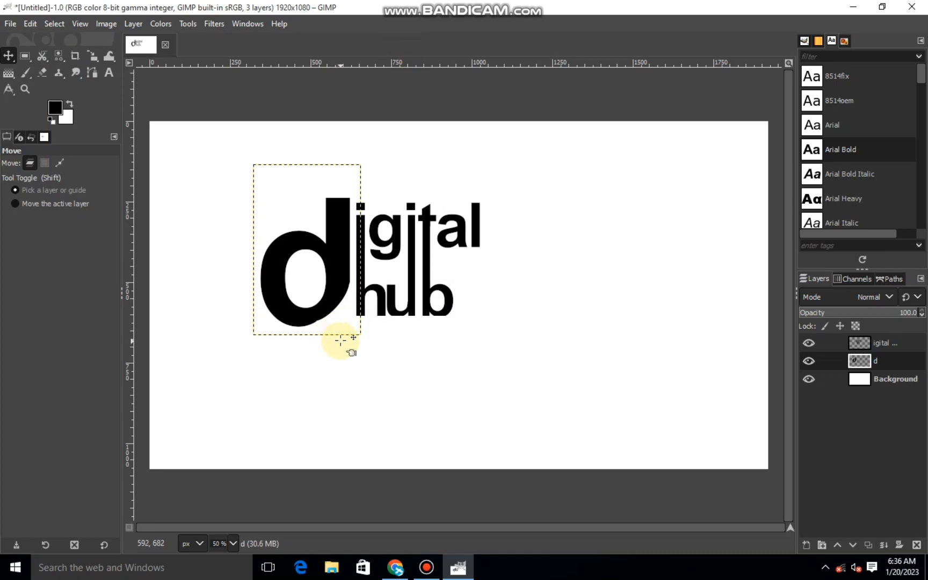
Draw a closed path over the small notch on the lower right edge of the "d" bowl, curved to follow its outline
scroll(341, 341, "up", 3)
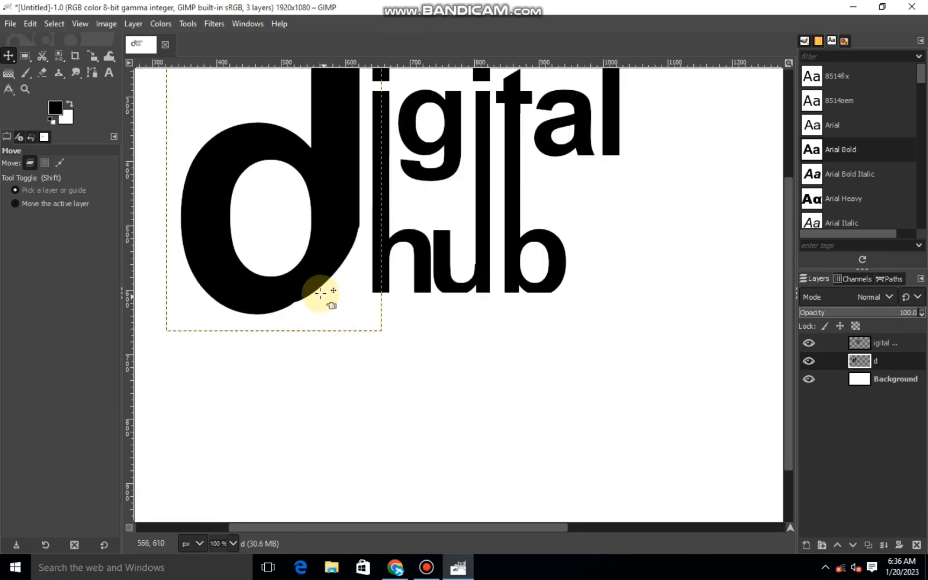
left_click(92, 72)
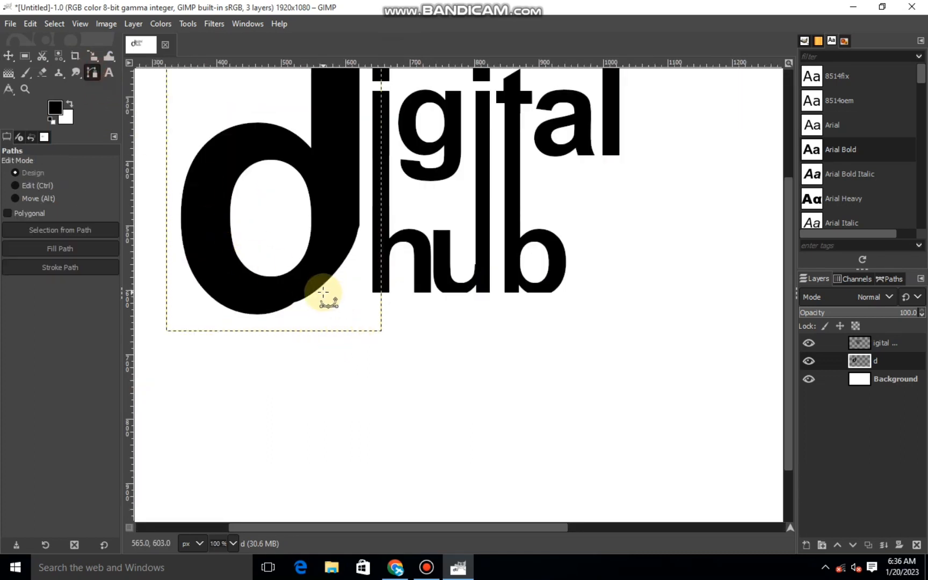
scroll(323, 292, "up", 1)
left_click(334, 268)
left_click(273, 314)
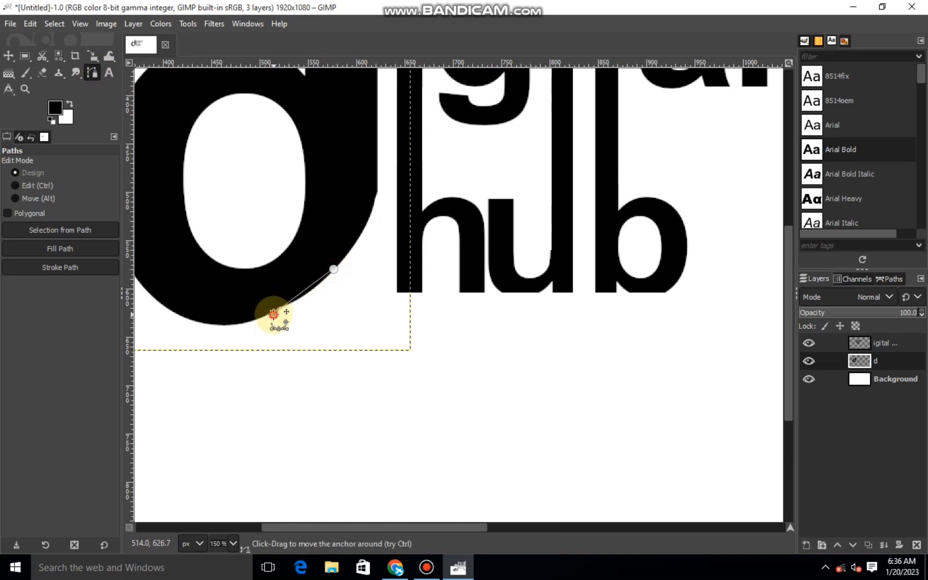
mouse_move(273, 313)
left_mouse_down()
mouse_move(251, 321)
mouse_move(287, 308)
left_mouse_up()
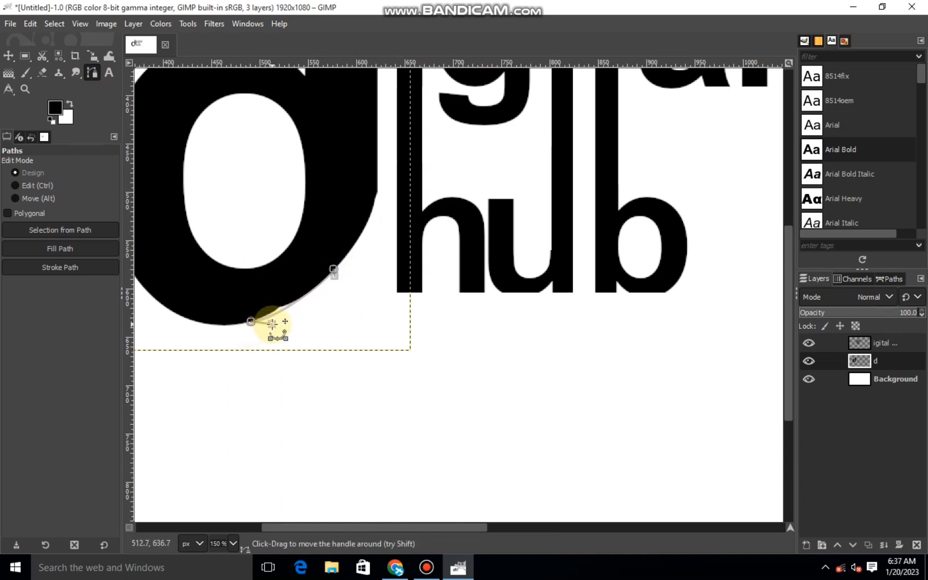
left_click(251, 309)
key("ctrl+z")
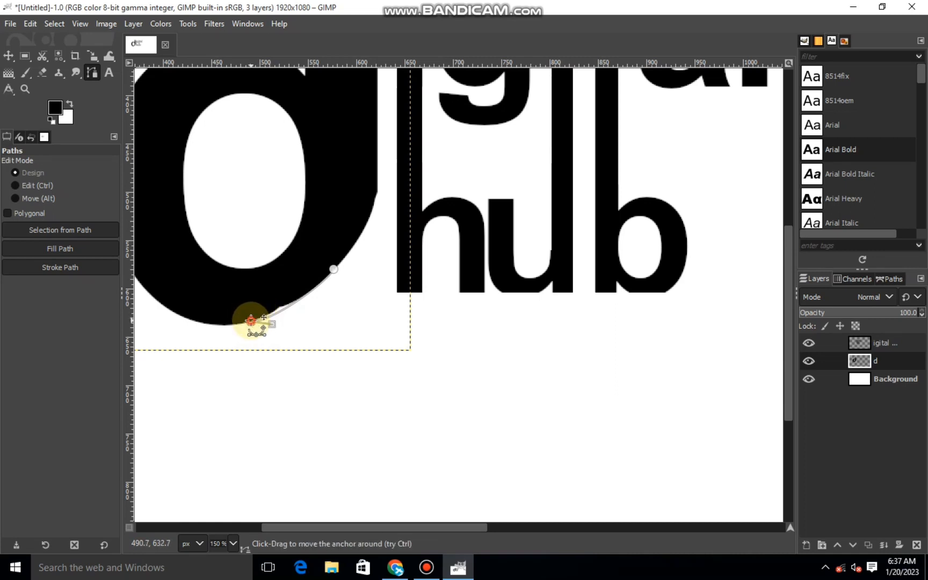
left_click(333, 269, "ctrl")
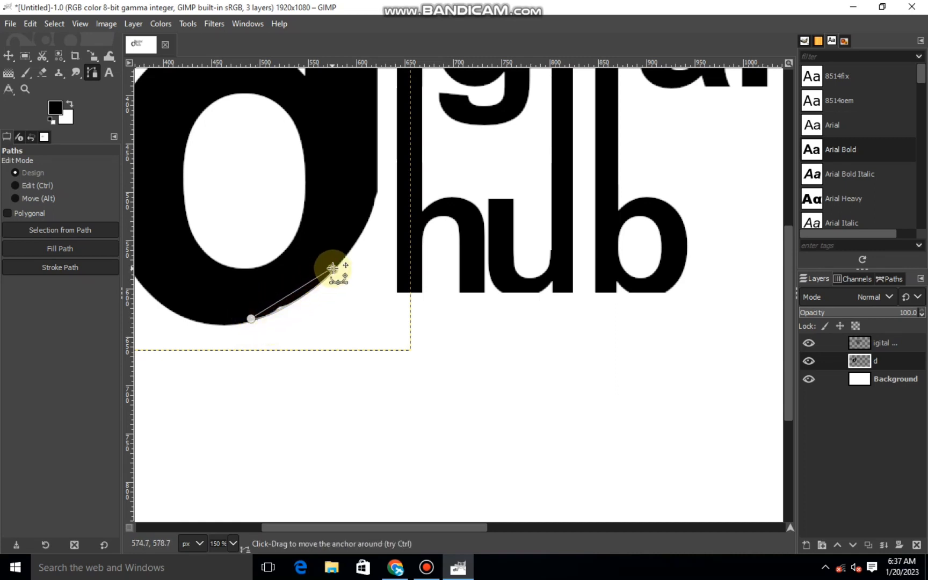
Fill the notch selection on the "d" with the black foreground color and deselect
right_click(304, 299)
mouse_move(358, 332)
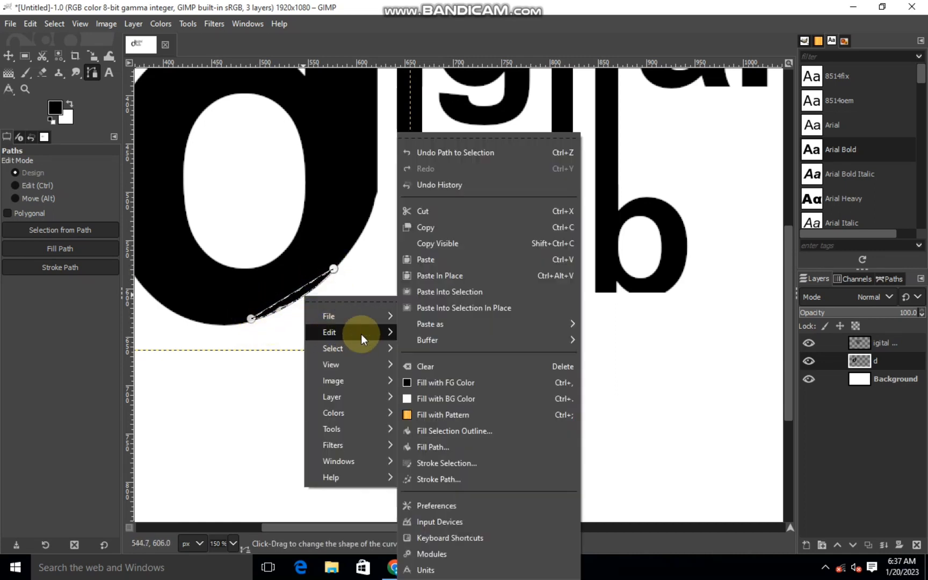
left_click(432, 379)
left_click(53, 24)
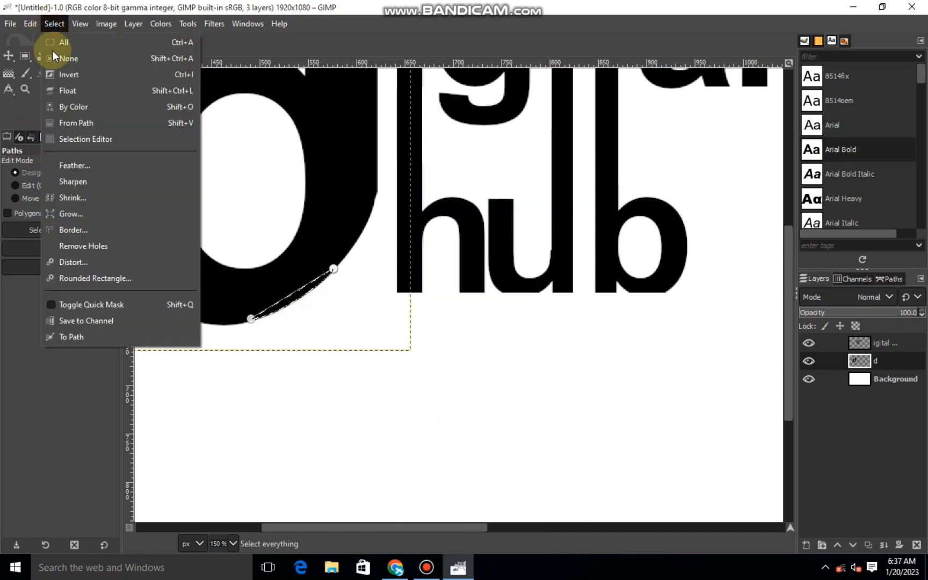
left_click(50, 59)
left_click(8, 56)
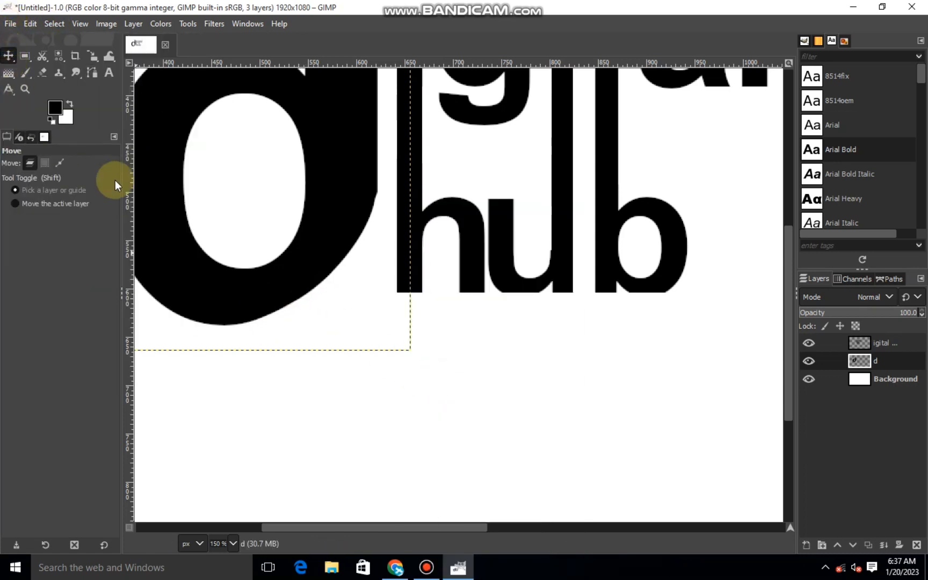
key("minus")
key("minus")
key("minus")
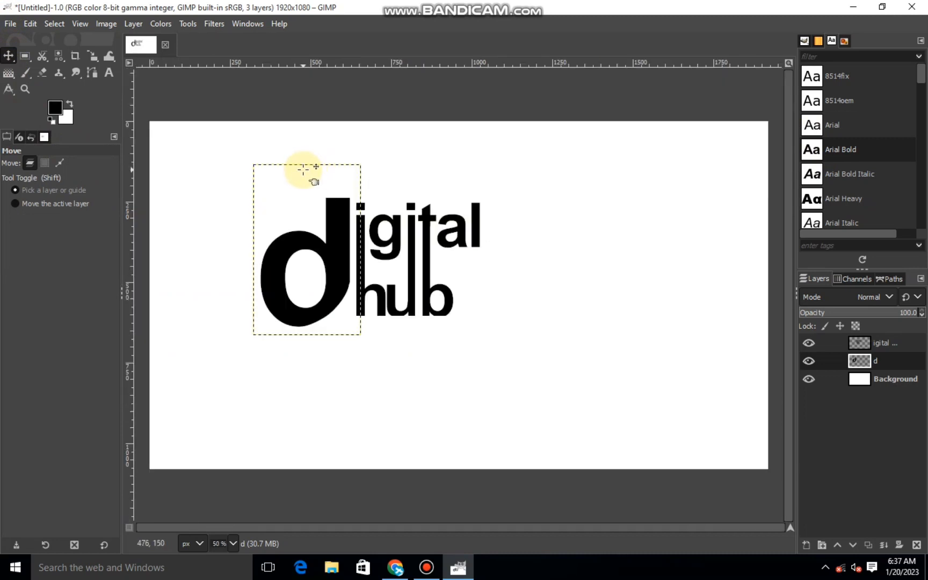
Select the large "d" by color and choose the Blue Green gradient
key("shift+o")
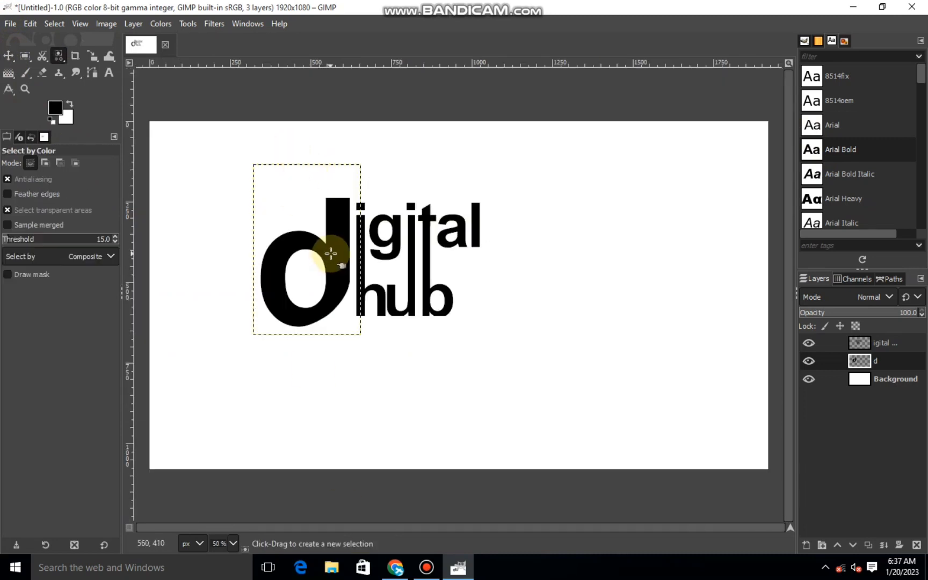
key("g")
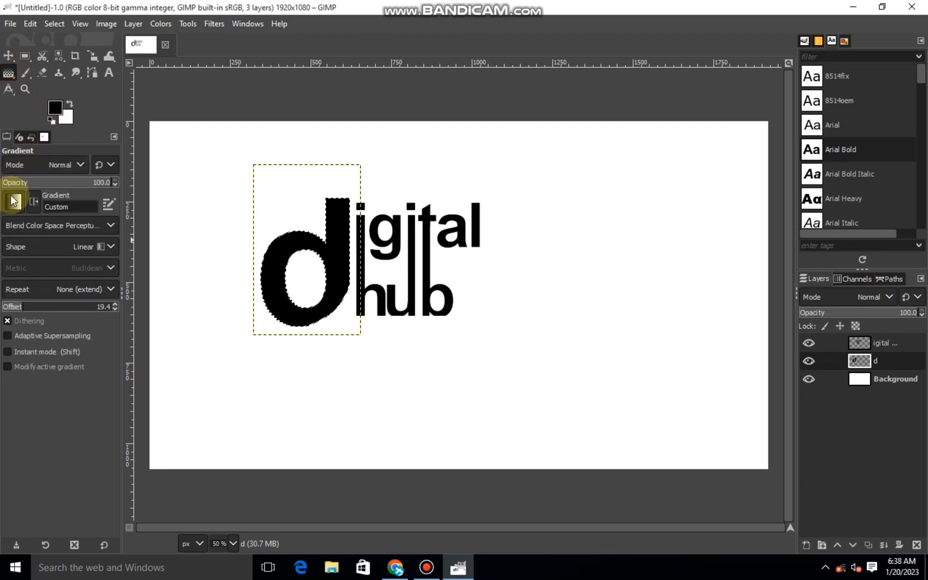
left_click(13, 203)
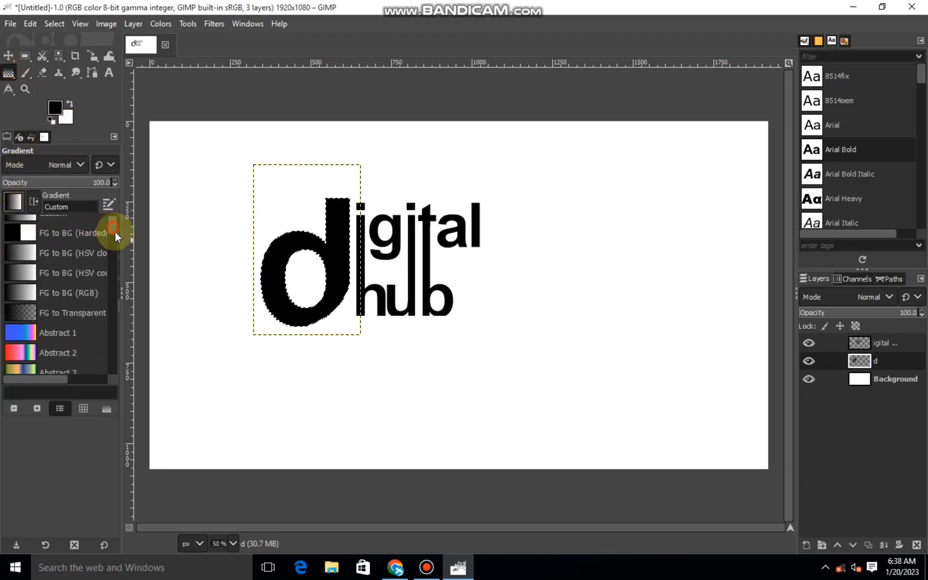
scroll(116, 233, "down", 3)
left_click(22, 346)
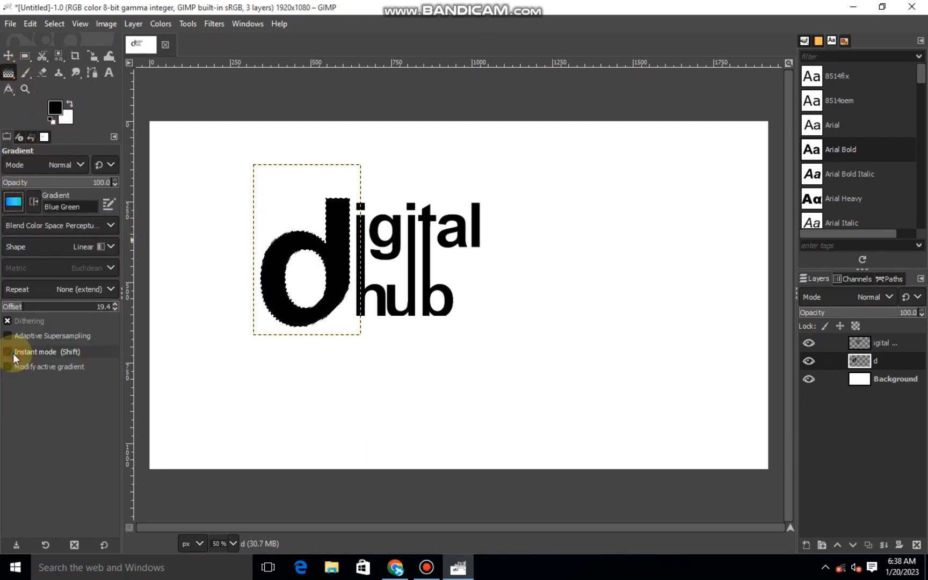
Apply the linear gradient down the "d" from just above its stem to an endpoint at 548, 732 px, and deselect
left_click_drag(331, 210, 333, 292)
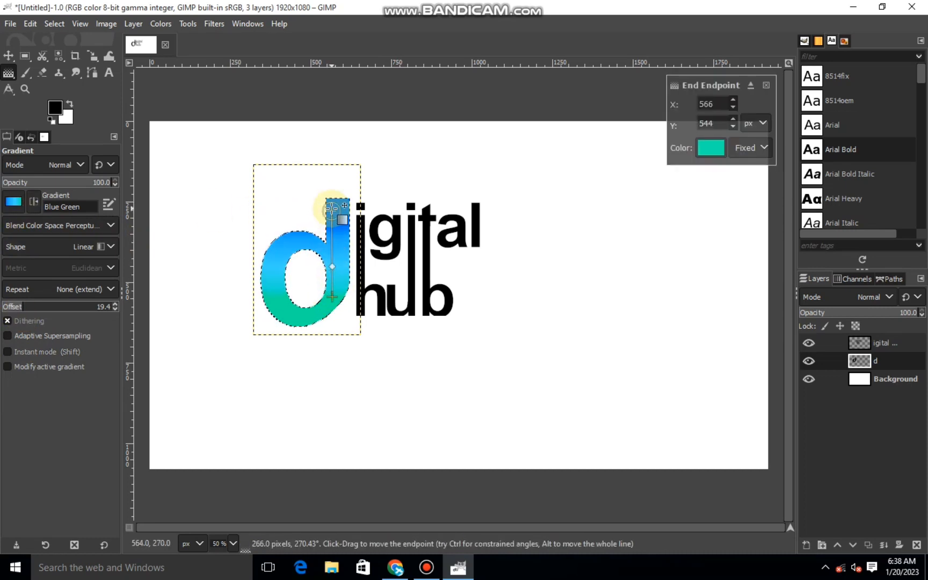
left_click_drag(331, 210, 332, 195)
left_click_drag(333, 292, 326, 357)
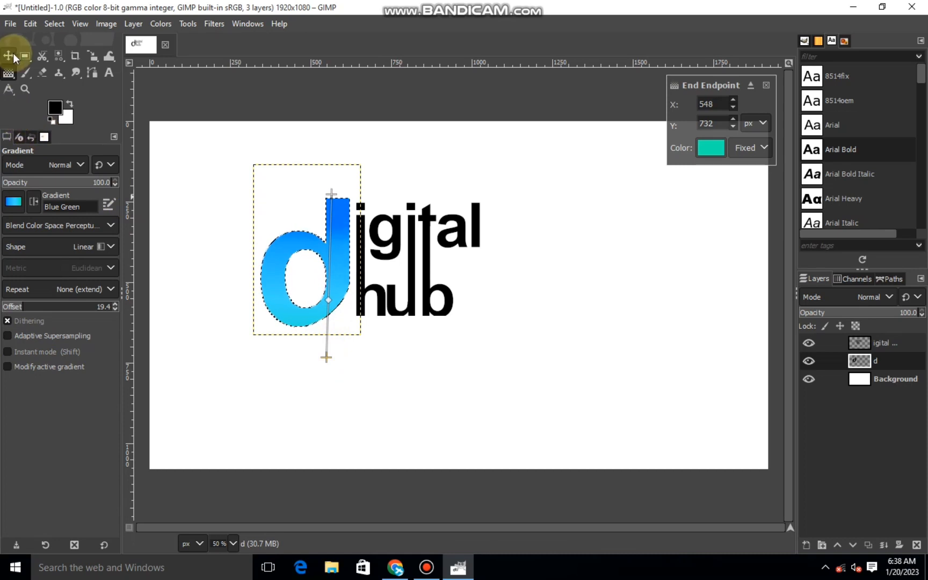
left_click(8, 55)
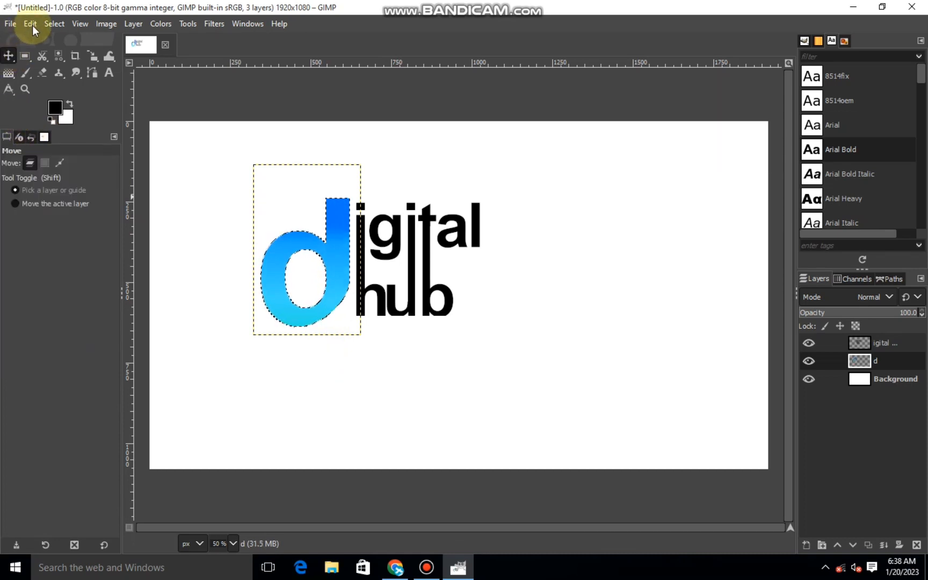
left_click(55, 24)
left_click(67, 57)
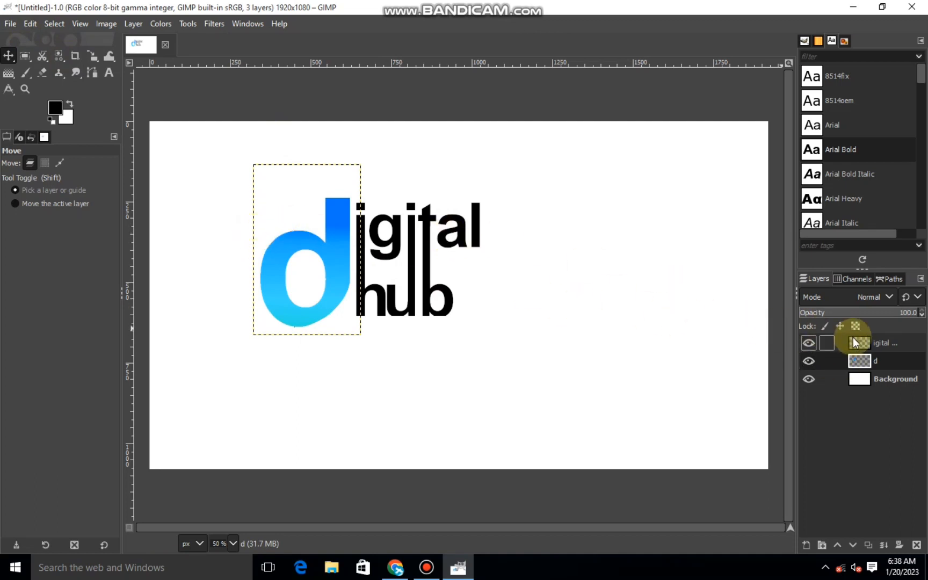
On the "igital ..." layer, select the joined "i" and "h" shape with Fuzzy Select
left_click(832, 343)
left_click(60, 55)
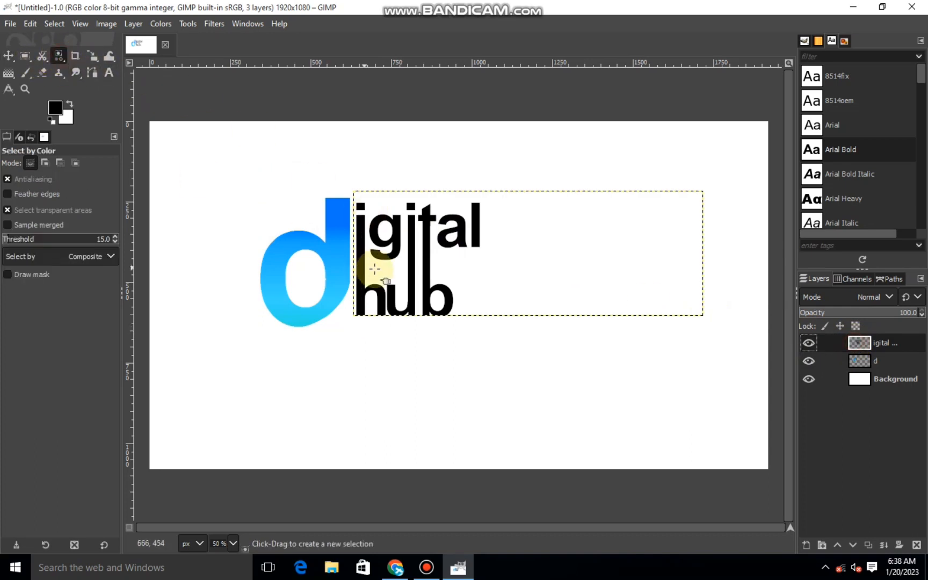
left_click_drag(72, 58, 94, 56)
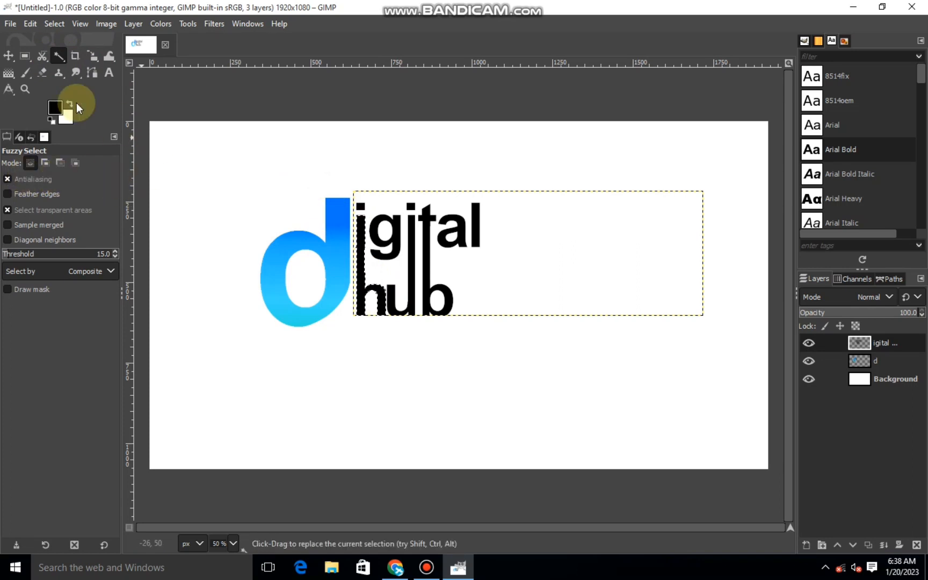
Set the foreground color to a dark orange for the gradient
left_click(10, 73)
left_click(55, 107)
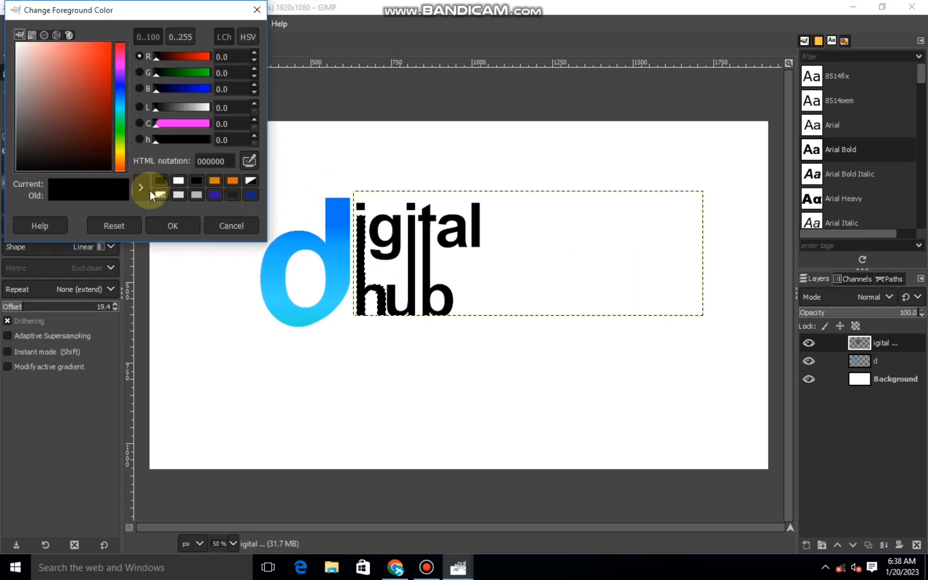
left_click_drag(118, 152, 118, 160)
left_click_drag(103, 116, 108, 125)
left_click_drag(119, 163, 120, 169)
left_click_drag(95, 119, 108, 72)
left_click(120, 163)
left_click(174, 225)
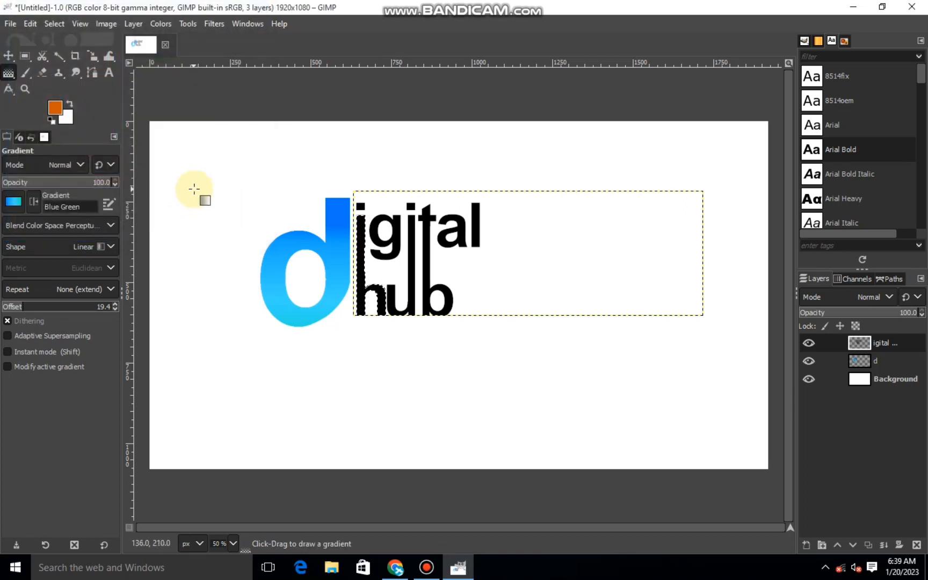
Set the background color to a golden orange
left_click(66, 113)
left_click(120, 158)
left_click(108, 94)
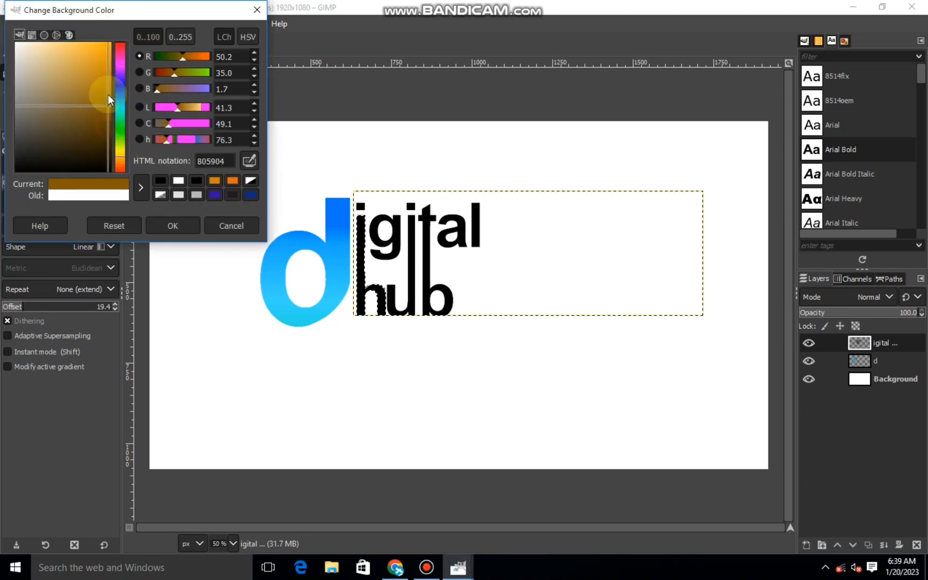
left_click(106, 75)
left_click(173, 225)
Fill the joined "i" and "h" with the linear Custom foreground-to-background gradient, running downward to 648, 538 px, and deselect
left_click_drag(359, 233, 360, 276)
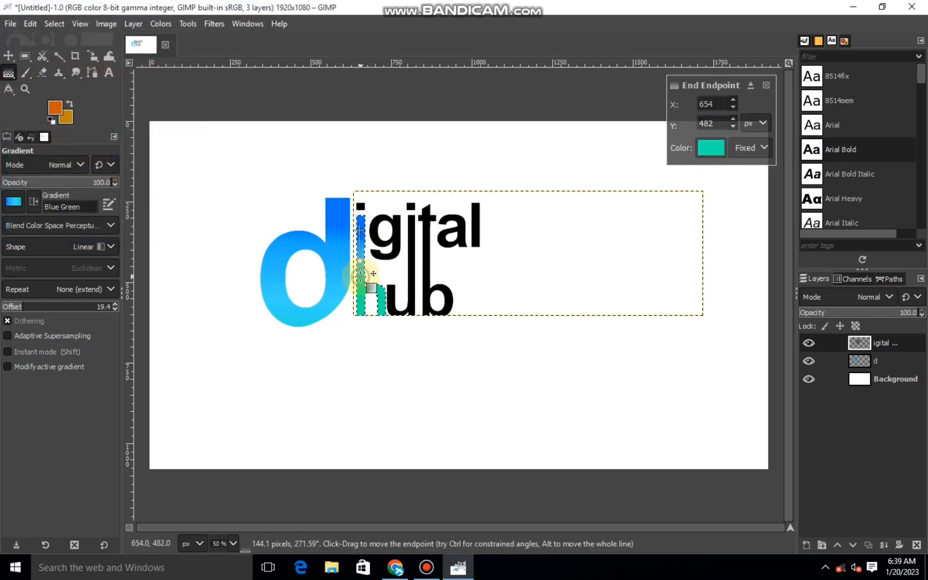
left_click(18, 204)
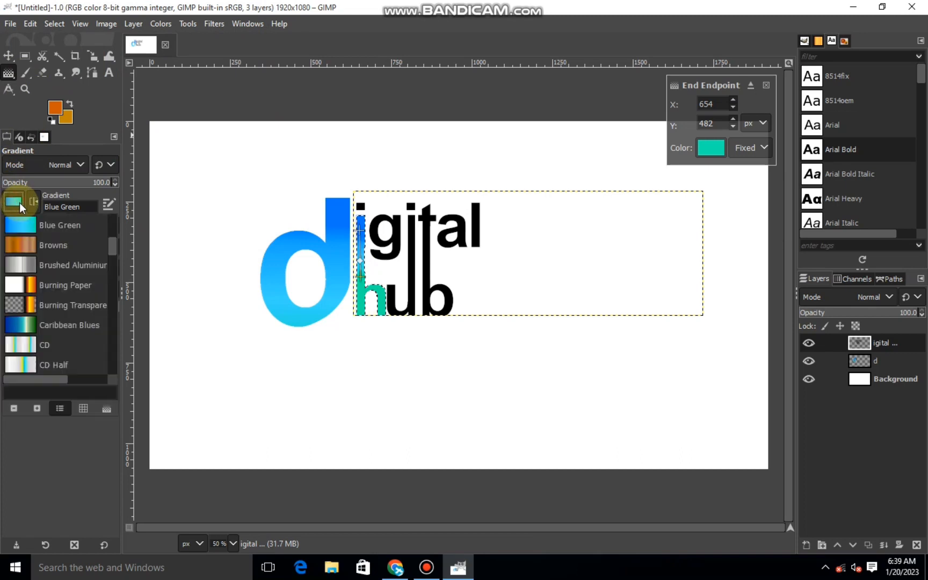
left_click_drag(110, 244, 121, 189)
left_click(24, 225)
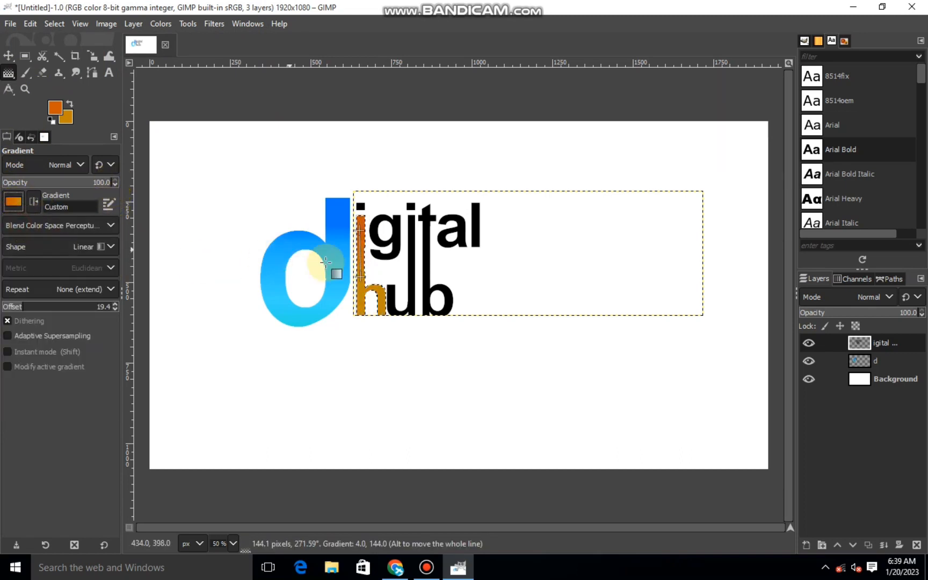
left_click_drag(360, 276, 358, 295)
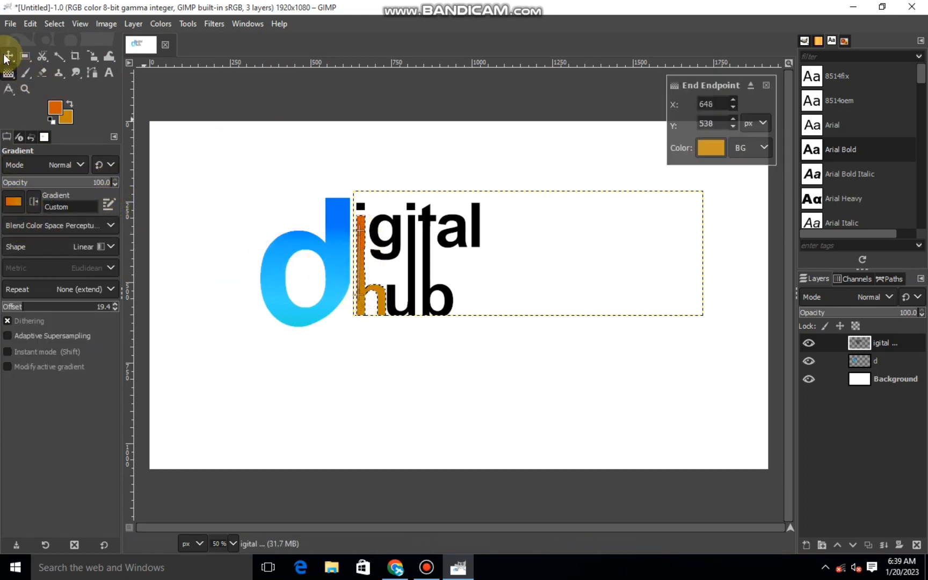
left_click(8, 55)
left_click(54, 24)
left_click(70, 53)
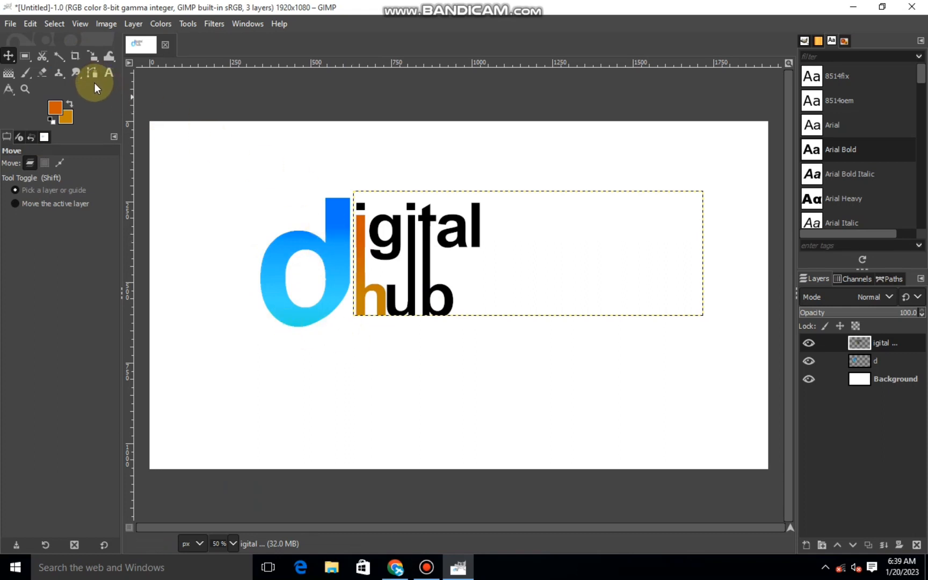
Select the letter "g" with Fuzzy Select and fill it with the linear Blue Green gradient, running downward to 724, 444 px
left_click(55, 57)
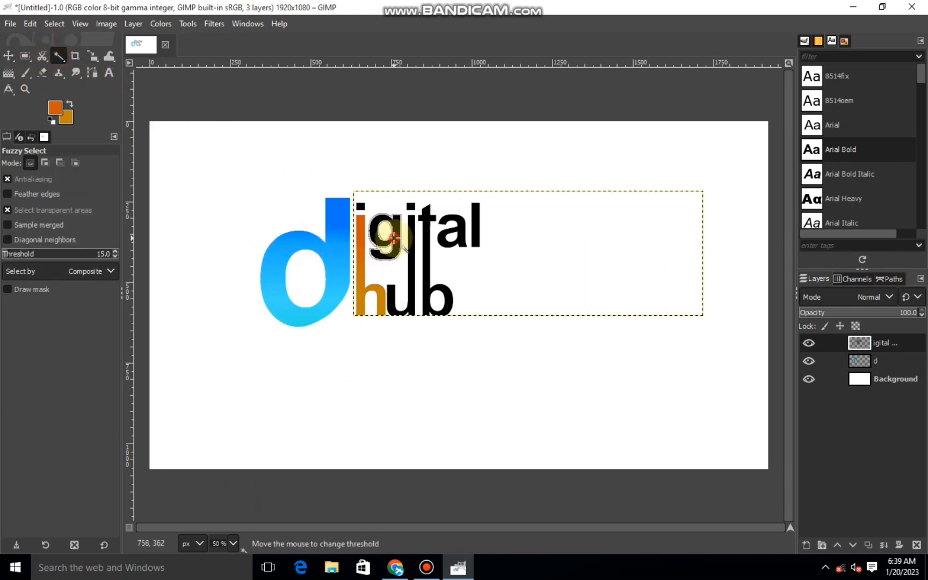
left_click(393, 238)
left_click(8, 73)
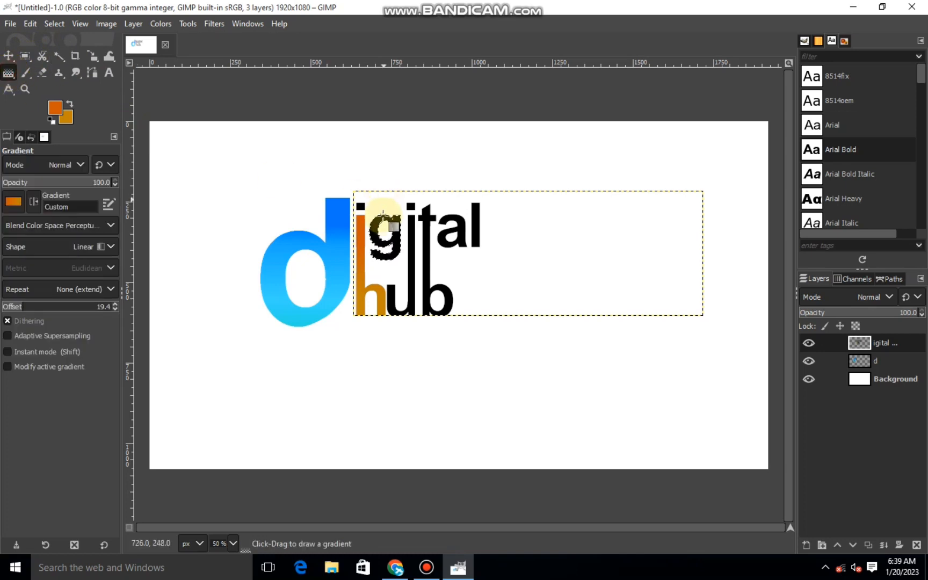
left_click_drag(380, 213, 380, 248)
left_click(14, 202)
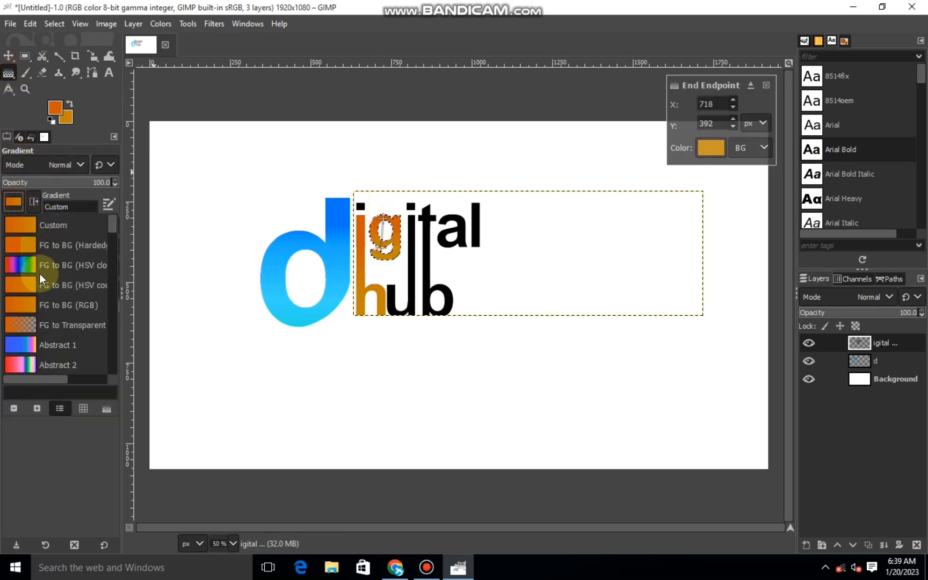
left_click_drag(116, 230, 113, 244)
left_click(54, 289)
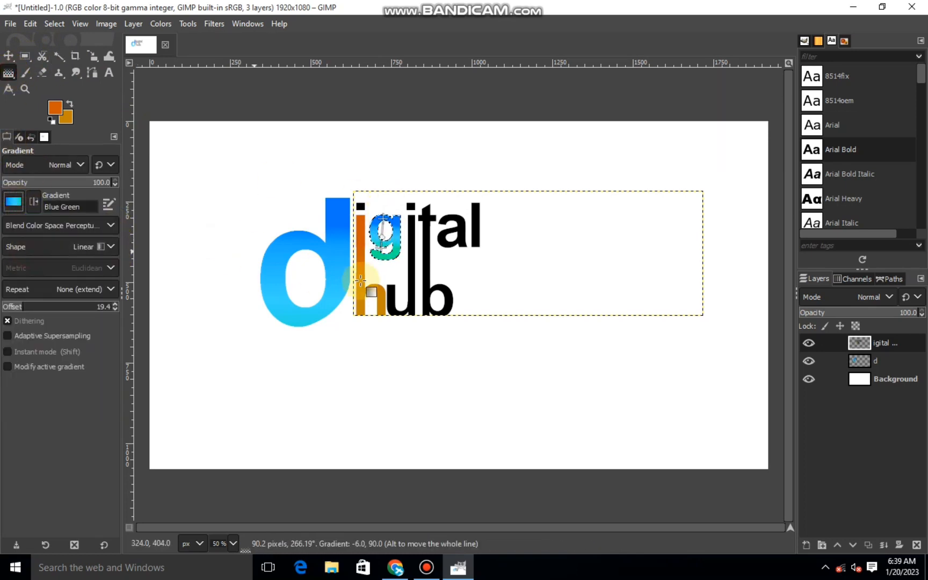
left_click_drag(385, 250, 383, 263)
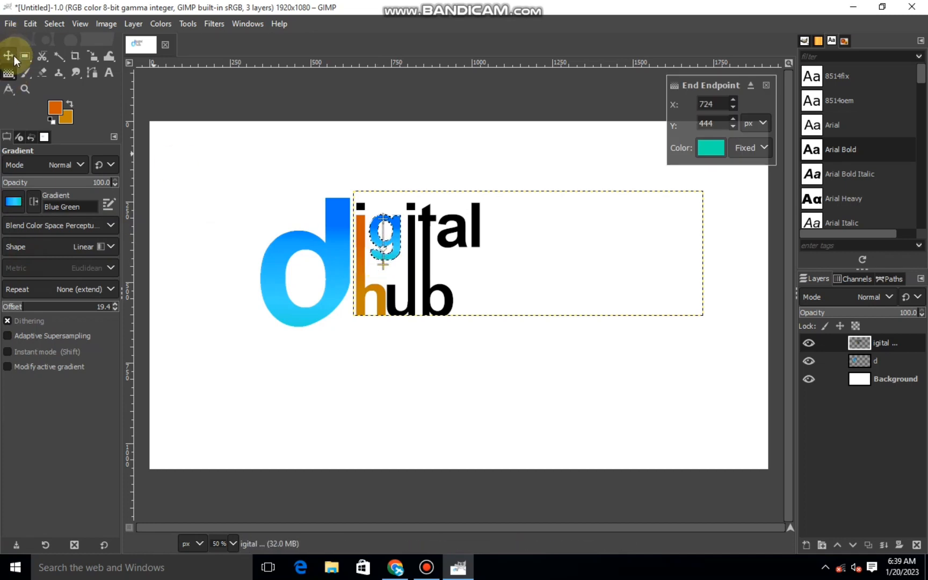
left_click(11, 56)
Select the joined second "i" and "u" shape and fill it downward with the linear Blue Green gradient
left_click(58, 56)
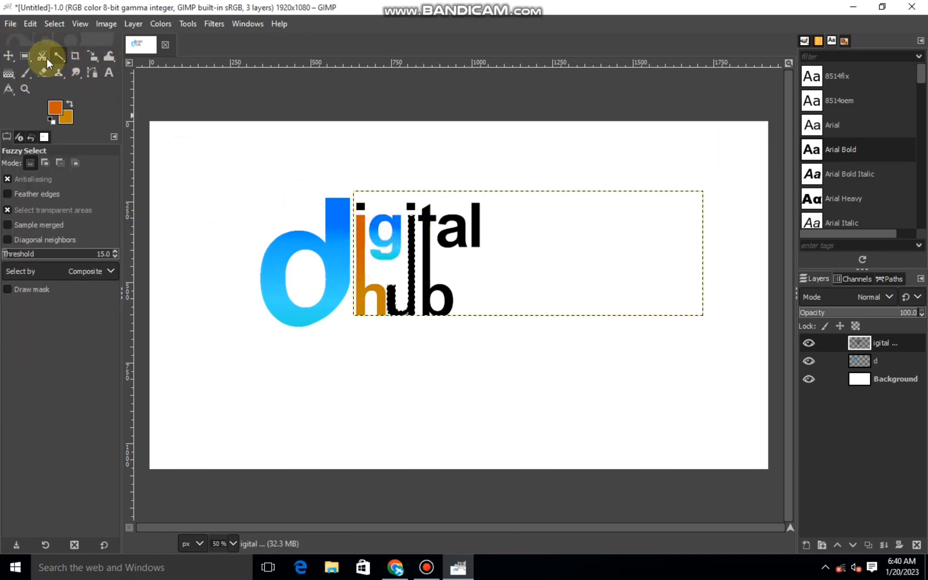
left_click(8, 73)
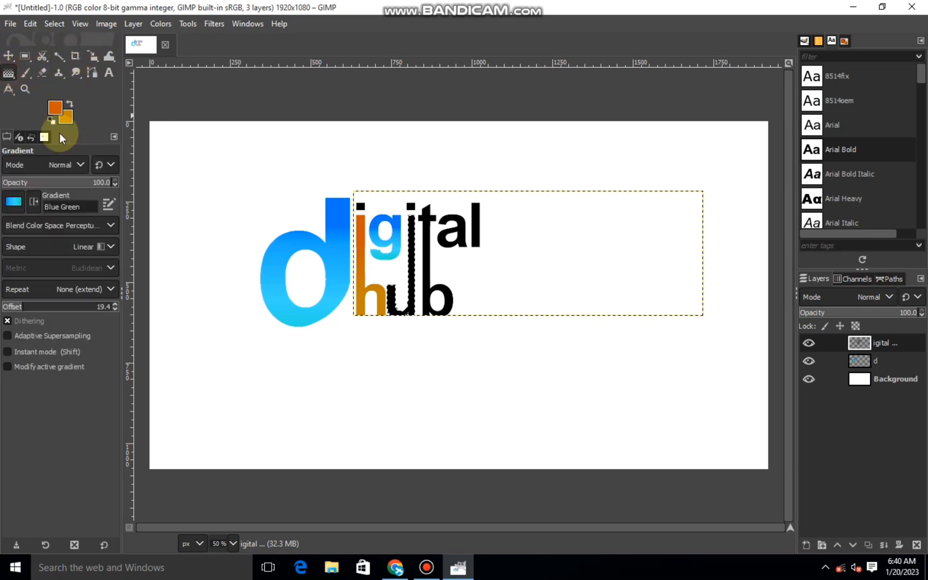
left_click_drag(407, 230, 406, 295)
left_click(10, 56)
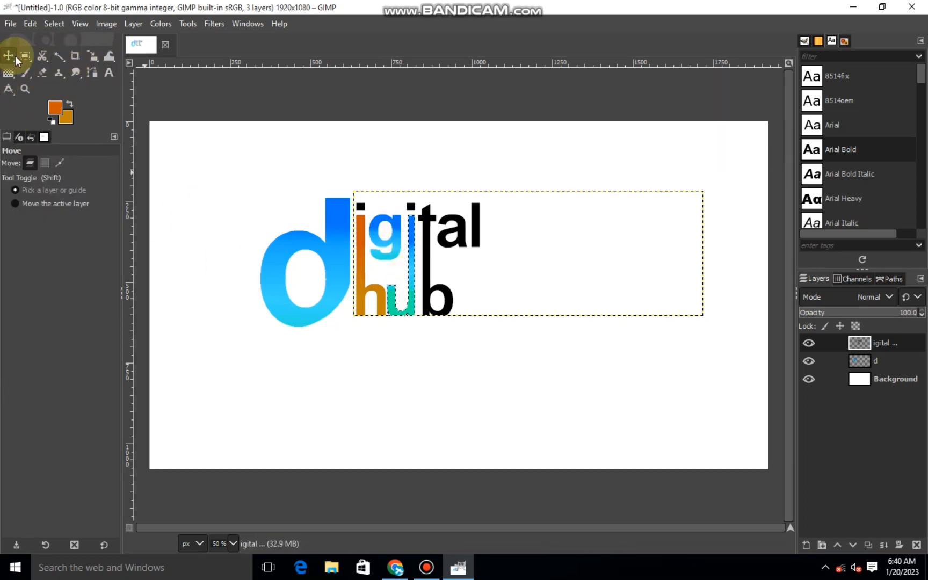
Select the joined "t" and "b" shape with Fuzzy Select and set the foreground color to a golden yellow
left_click(59, 56)
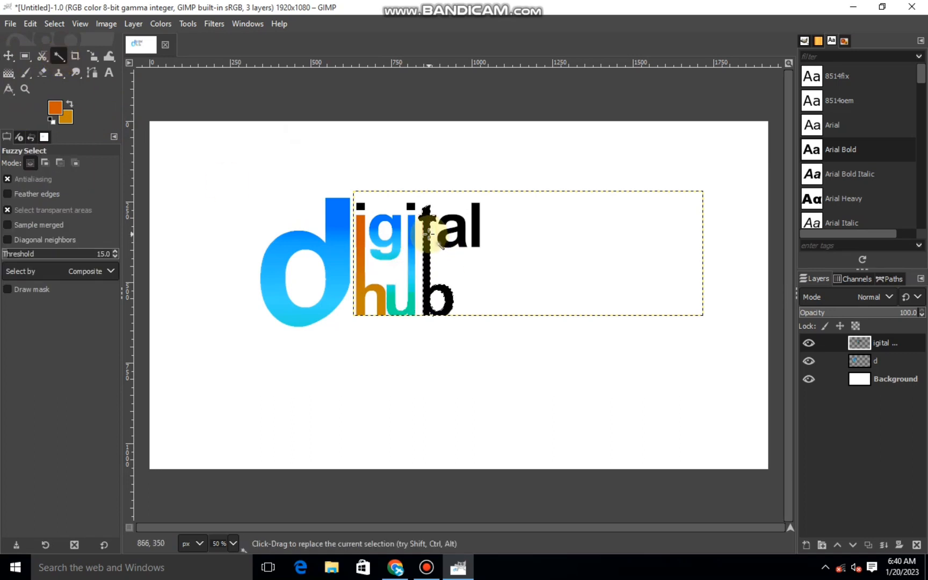
left_click(54, 108)
left_click(100, 72)
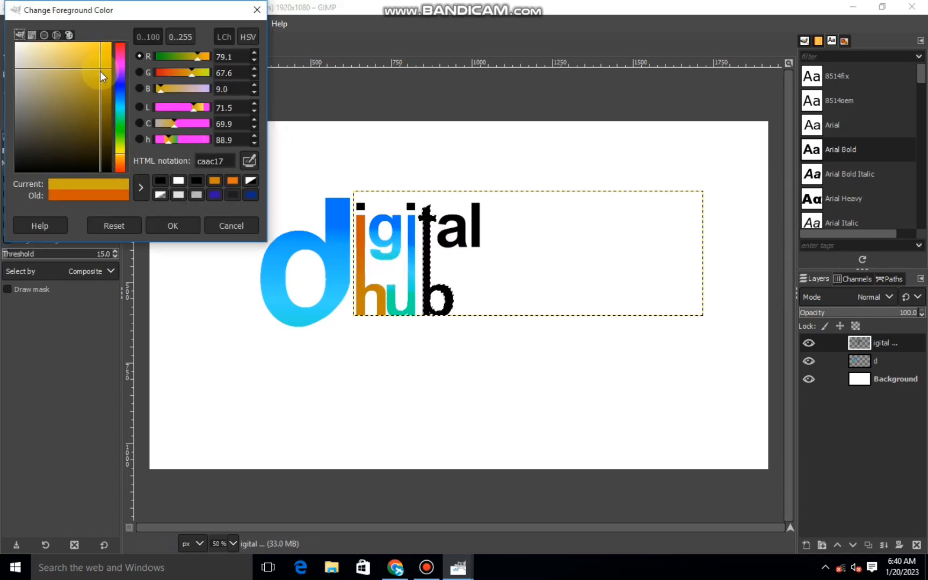
left_click(174, 223)
Fill the joined "t" and "b" downward with the linear Custom foreground-to-background gradient, ending near the upper part of the "b"
left_click(10, 71)
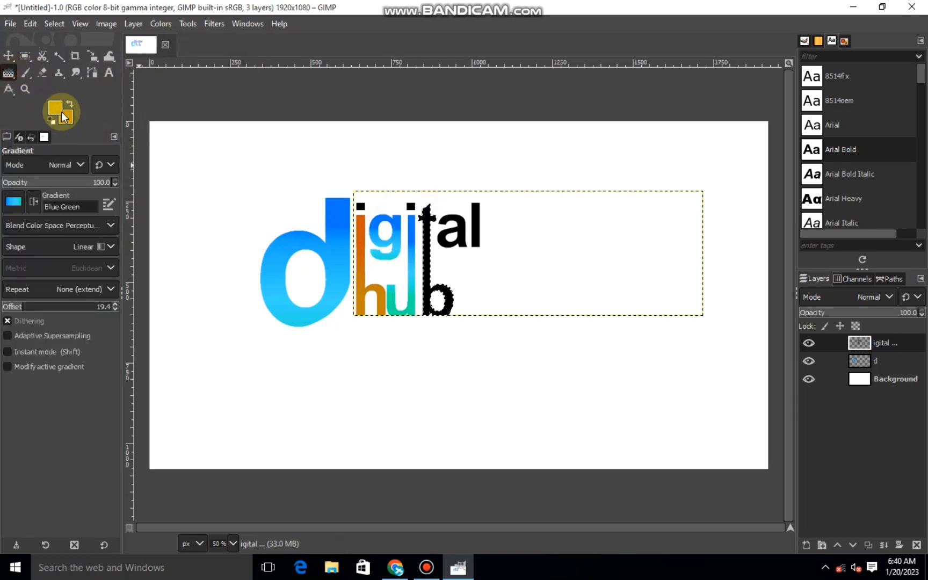
left_click_drag(428, 219, 429, 262)
left_click(12, 205)
left_click_drag(114, 221, 113, 214)
left_click(53, 224)
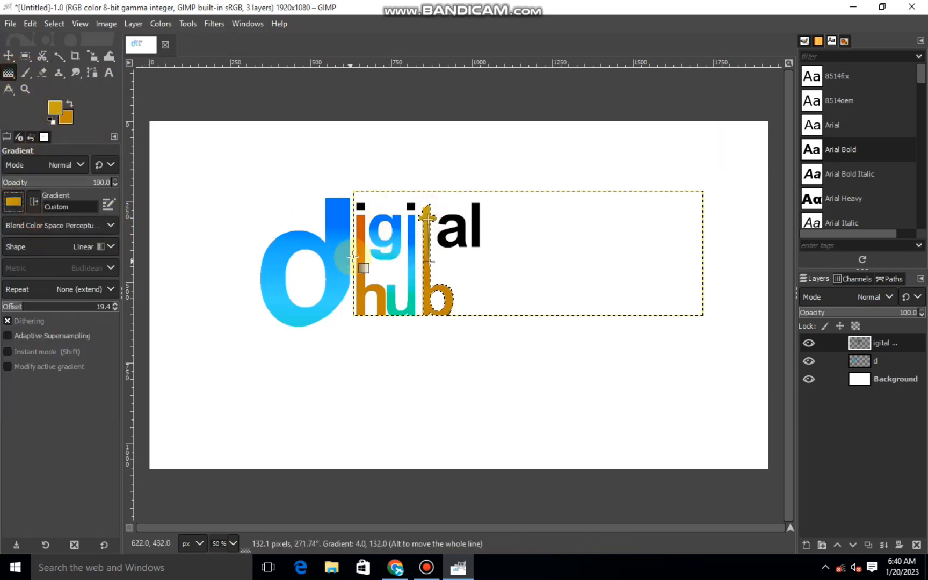
left_click_drag(429, 262, 428, 288)
left_click(8, 58)
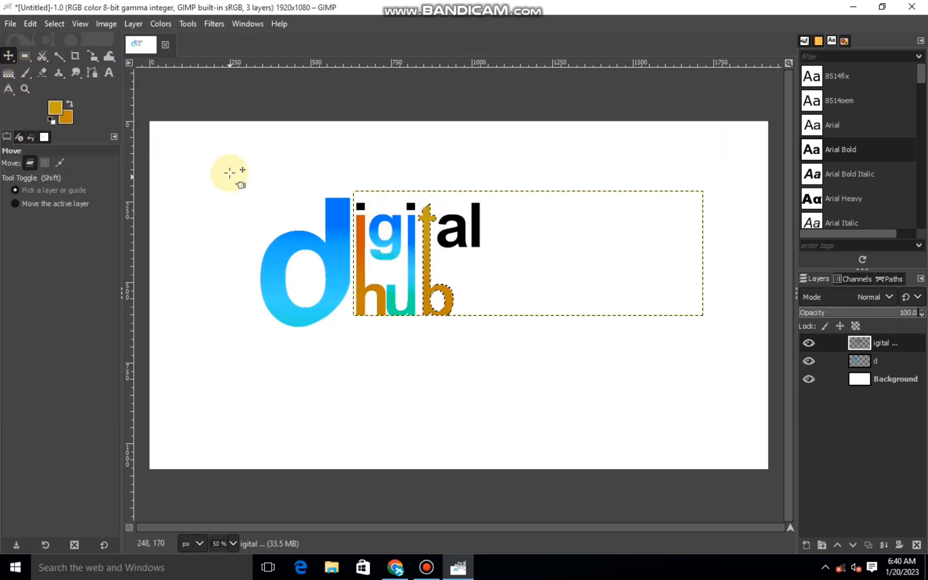
Select the letter "a" with Fuzzy Select and fill it from top to bottom with the linear Blue Green gradient
left_click(59, 56)
left_click(459, 232)
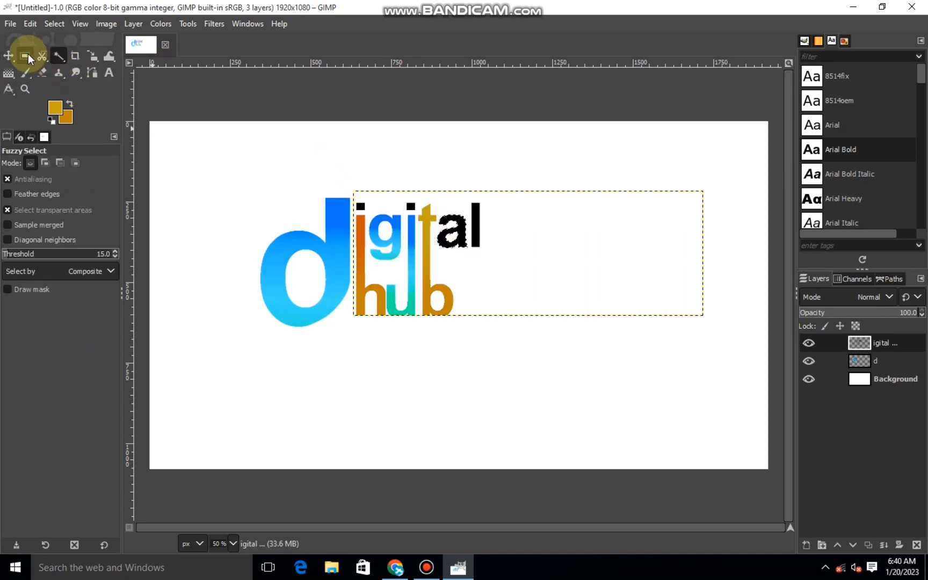
left_click(8, 73)
left_click(13, 202)
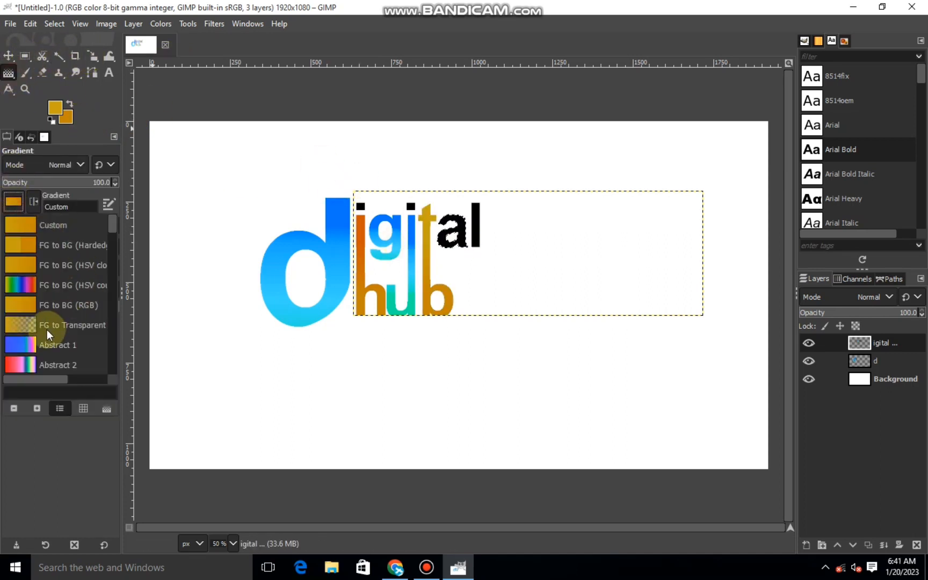
left_click(53, 283)
left_click_drag(452, 212, 452, 248)
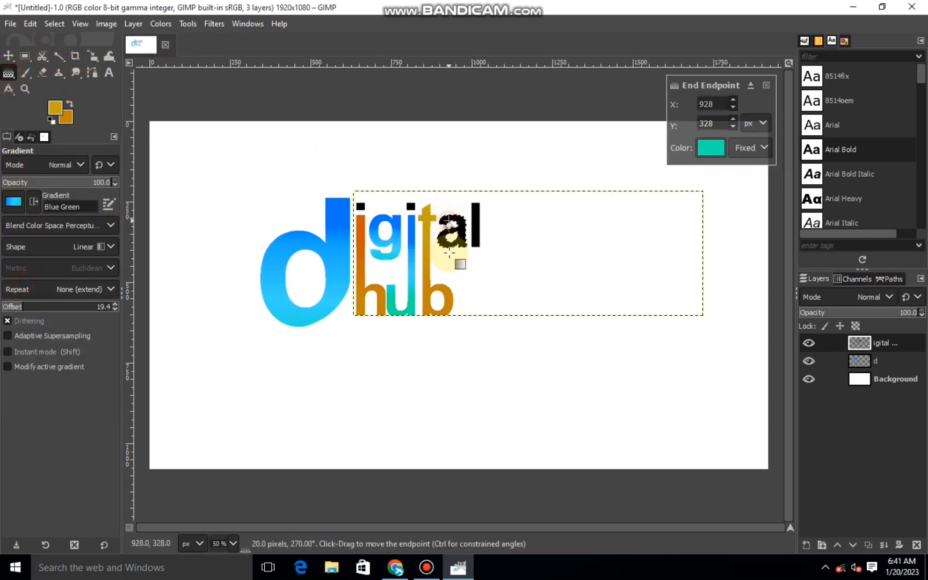
Select the final "l" of "digital" and fill it from top to bottom with the linear Blue Green gradient
left_click(59, 55)
left_click(477, 215)
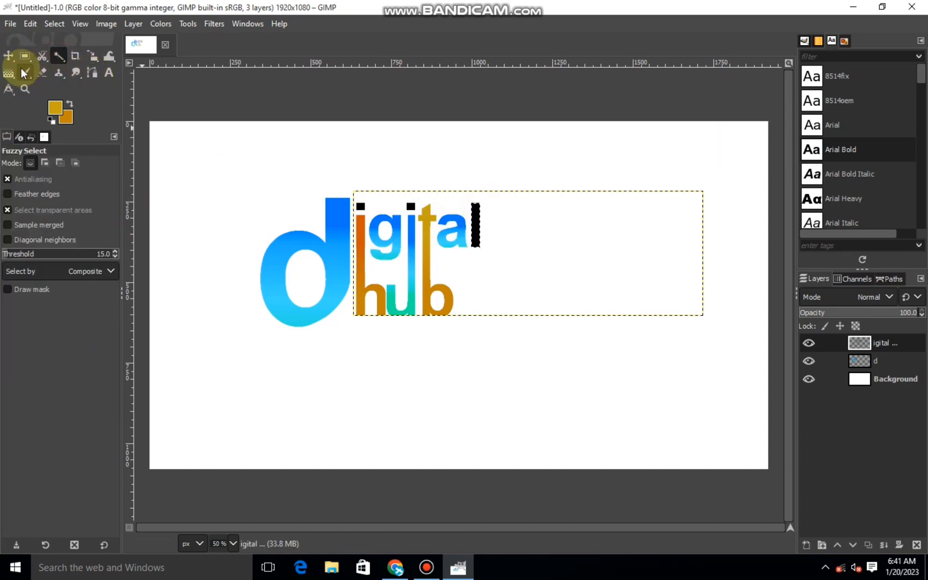
left_click(8, 73)
left_click_drag(474, 197, 474, 248)
left_click(8, 56)
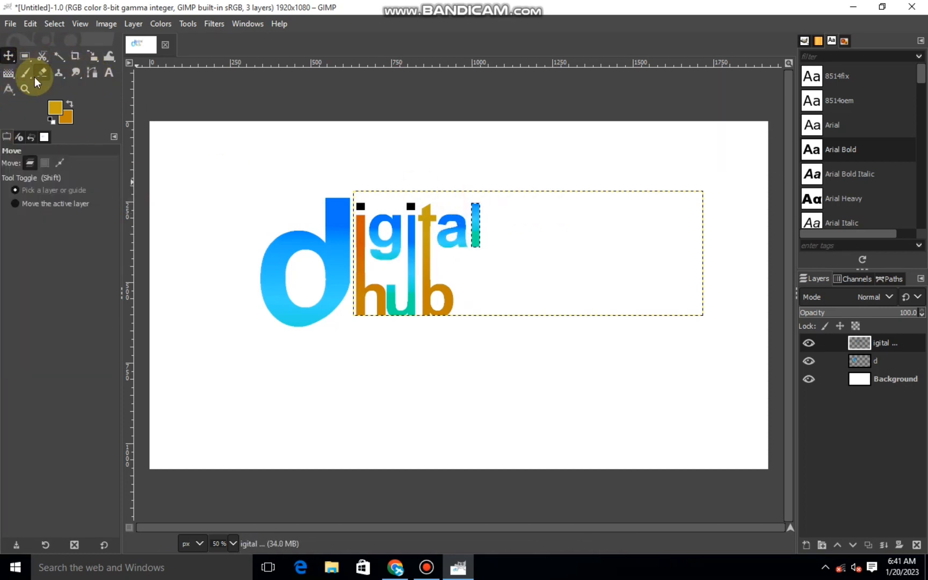
Select the dot of the second "i" and fill it with the linear Blue Green gradient
left_click(58, 55)
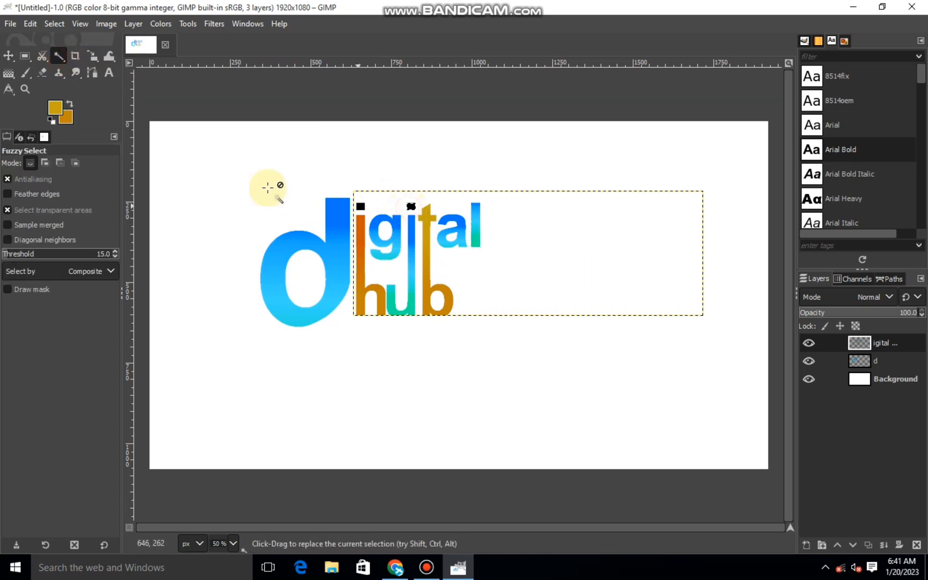
left_click(9, 72)
left_click_drag(410, 202, 412, 210)
Select the dot of the first "i" and fill it downward with the linear Custom foreground-to-background gradient
left_click(59, 56)
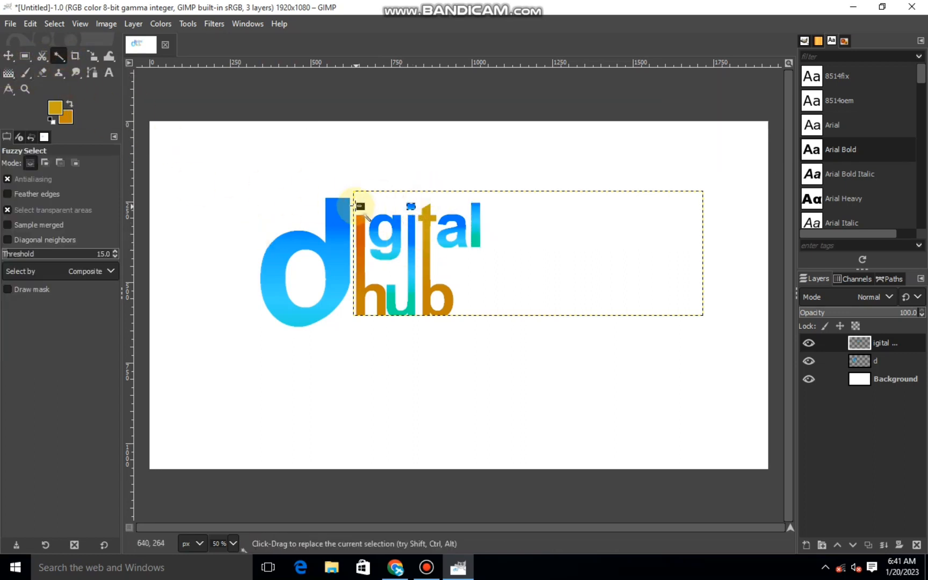
left_click(9, 72)
left_click(14, 201)
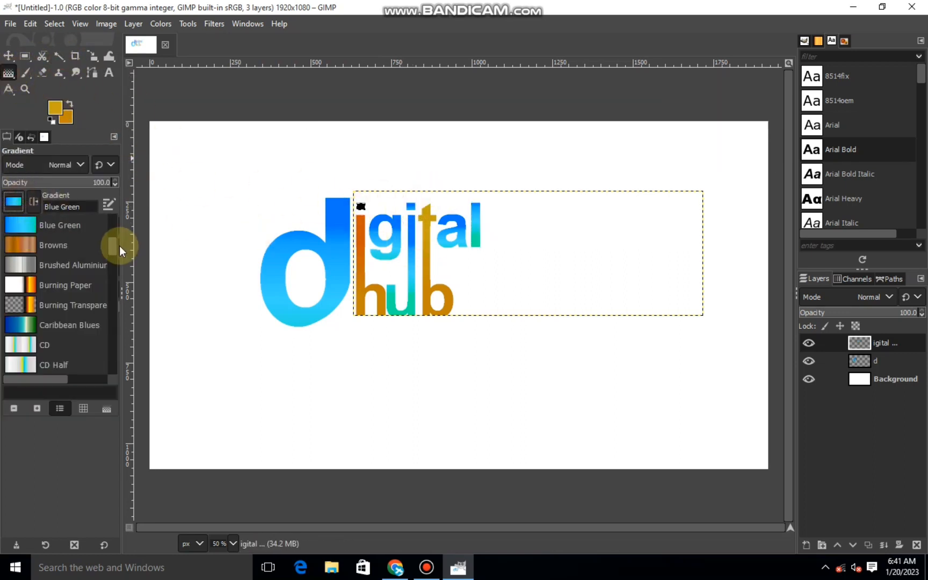
left_click_drag(114, 246, 114, 220)
left_click(29, 226)
left_click_drag(362, 199, 360, 217)
left_click(8, 56)
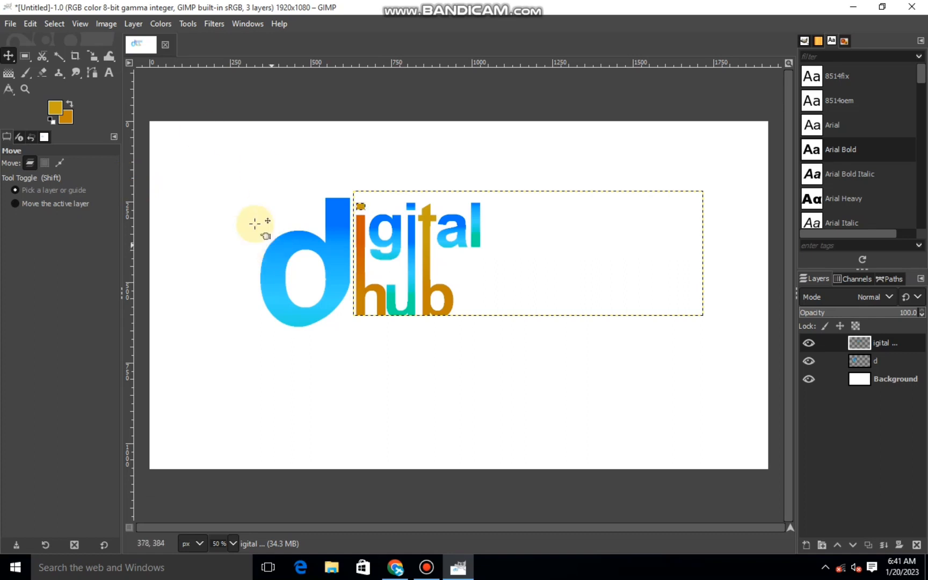
Clear the selection and merge the "igital ..." layer down into the "d" layer
left_click(52, 24)
left_click(67, 58)
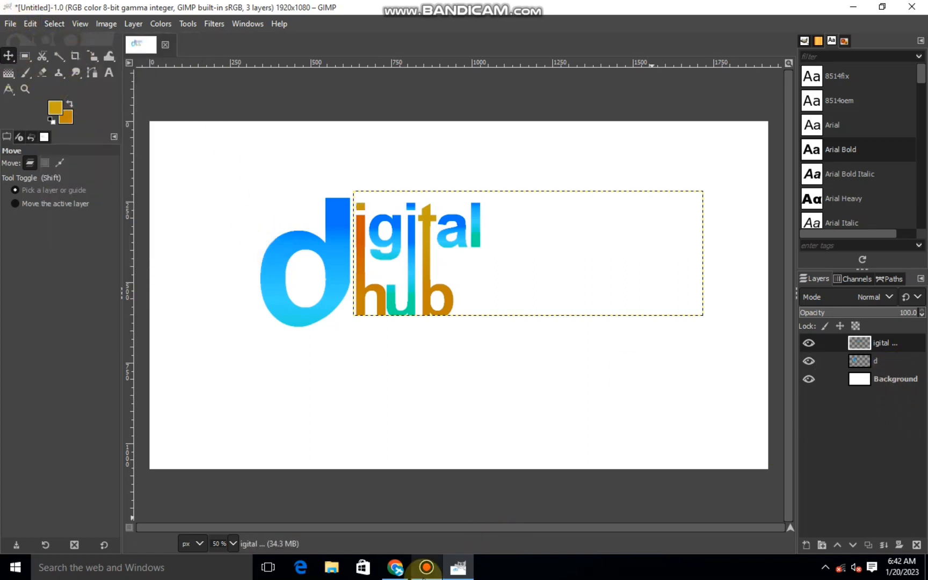
right_click(863, 343)
left_click(791, 167)
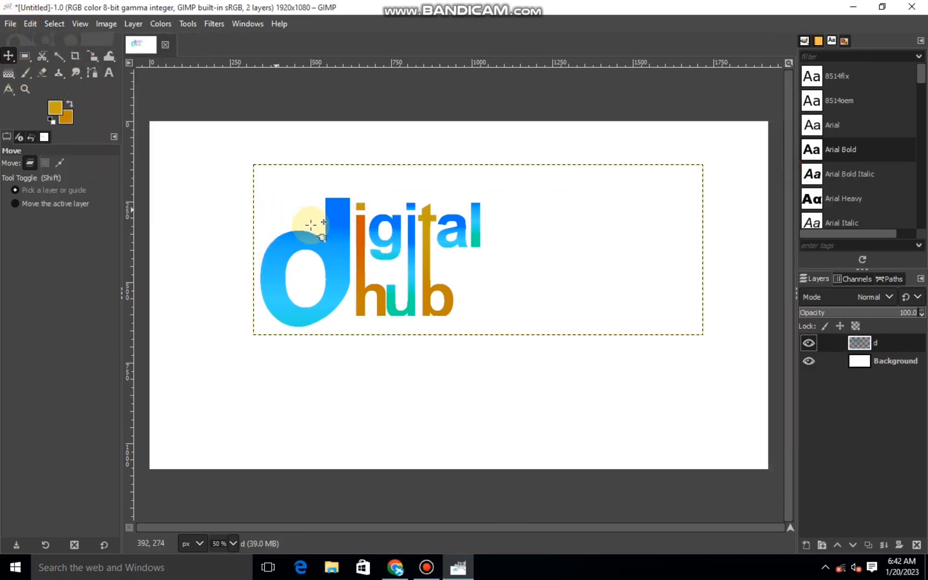
Apply a black Drop Shadow to the logo with unlinked offsets X -13.677 and Y 0.774, blur radius 3.01 and opacity 0.866
left_click(206, 25)
mouse_move(247, 151)
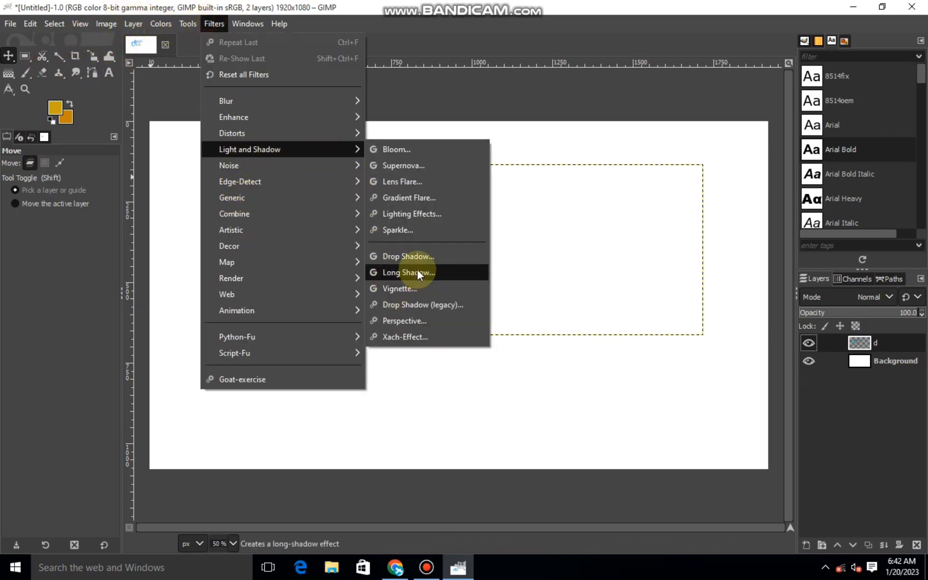
left_click(408, 256)
left_click_drag(642, 263, 567, 290)
left_click_drag(631, 363, 655, 368)
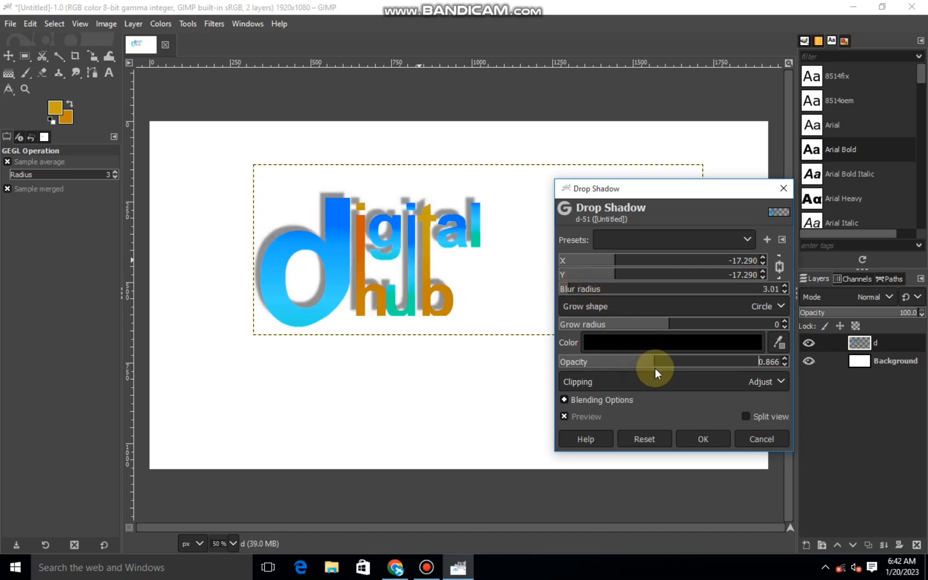
left_click(773, 266)
mouse_move(621, 272)
left_mouse_down()
mouse_move(662, 285)
mouse_move(606, 260)
mouse_move(624, 263)
left_mouse_up()
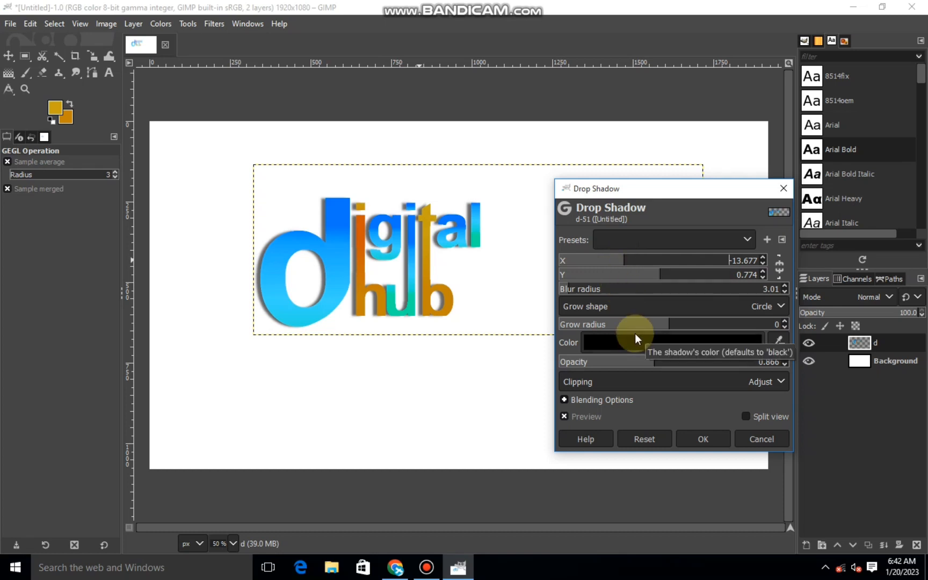
left_click(695, 439)
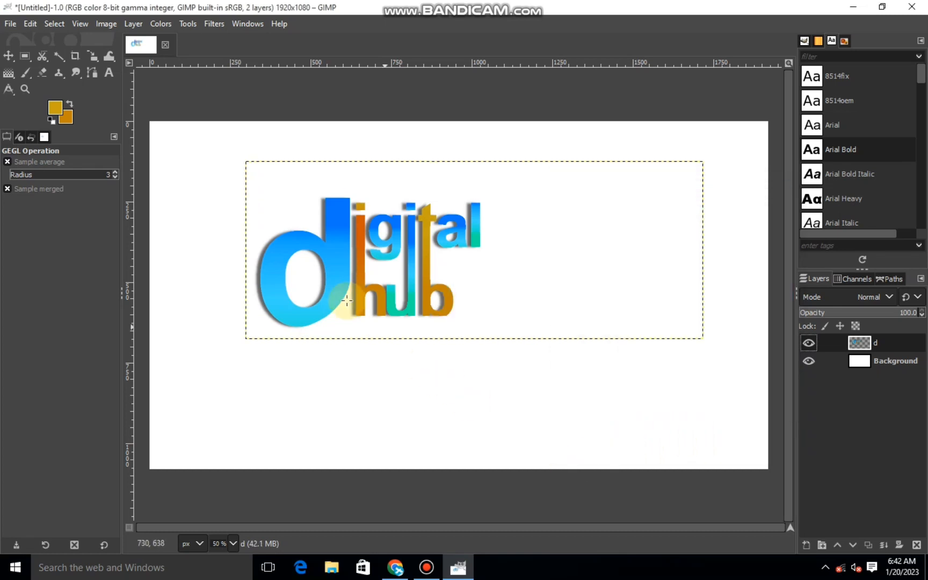
In File Explorer, open the Downloads folder and bring the "background" image into the GIMP logo document as a layer
left_click(339, 570)
left_click(59, 98)
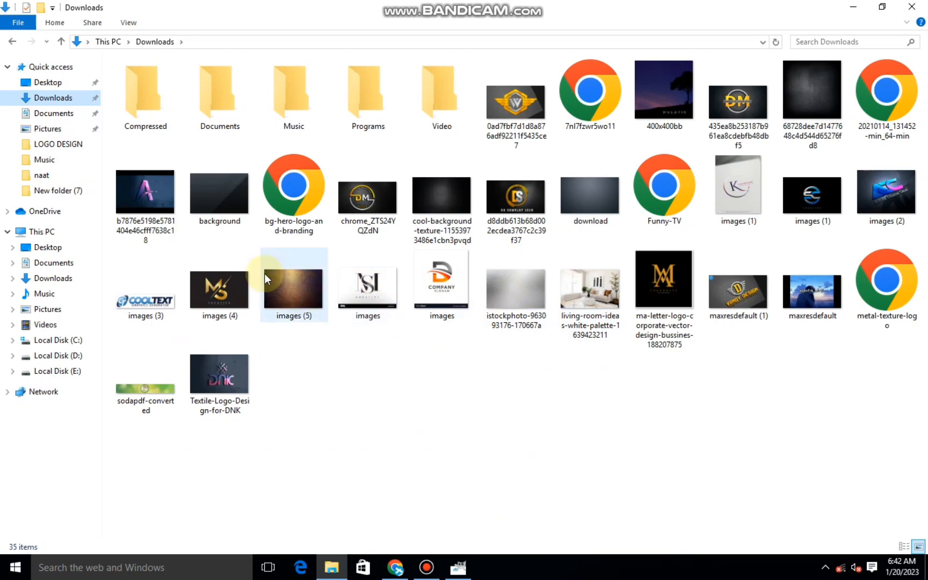
left_click_drag(214, 200, 160, 52)
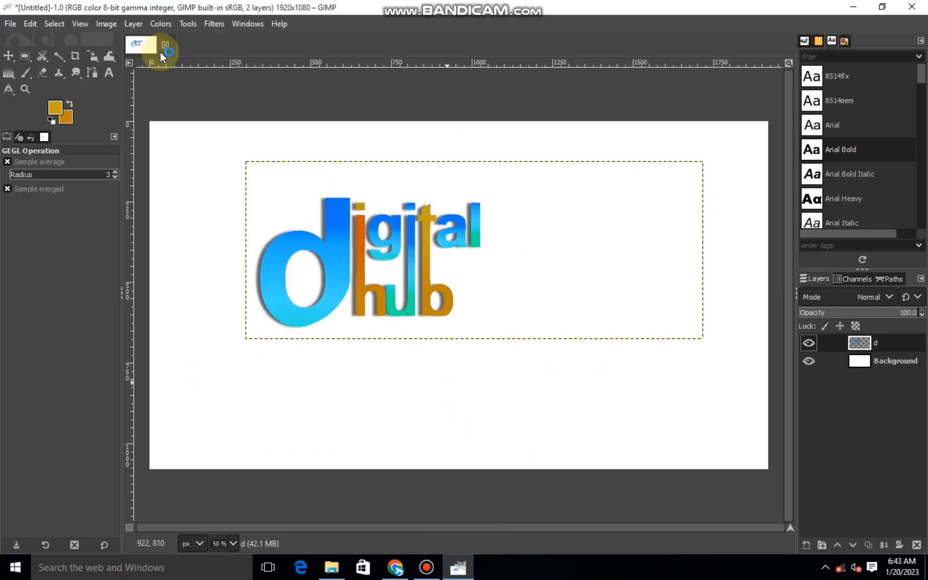
Scale the background.gif layer proportionally to 2091 × 1432 px so it covers the canvas, and place it below the "d" layer
left_click(93, 57)
left_click(369, 213)
left_click_drag(223, 293, 142, 267)
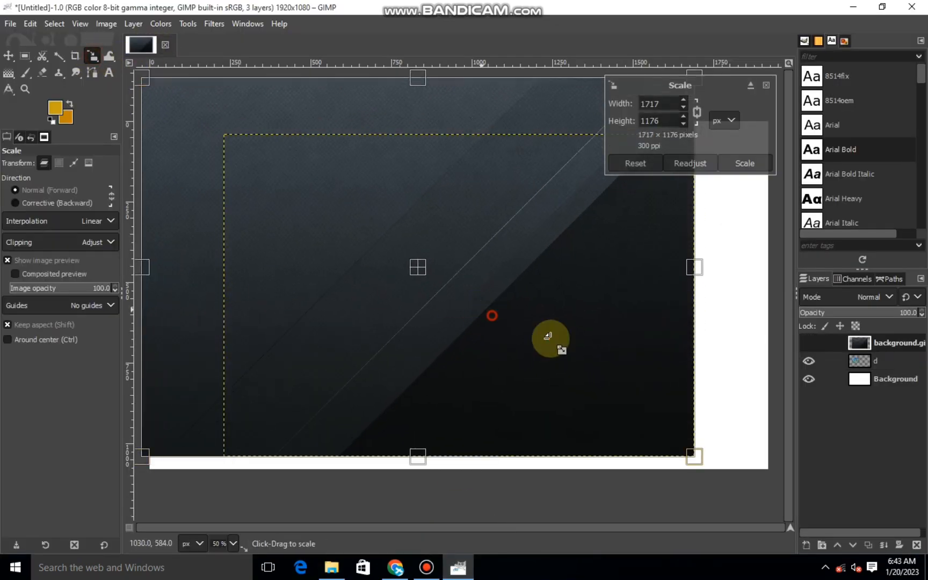
left_click_drag(548, 337, 717, 184)
key("Return")
left_click_drag(853, 342, 834, 361)
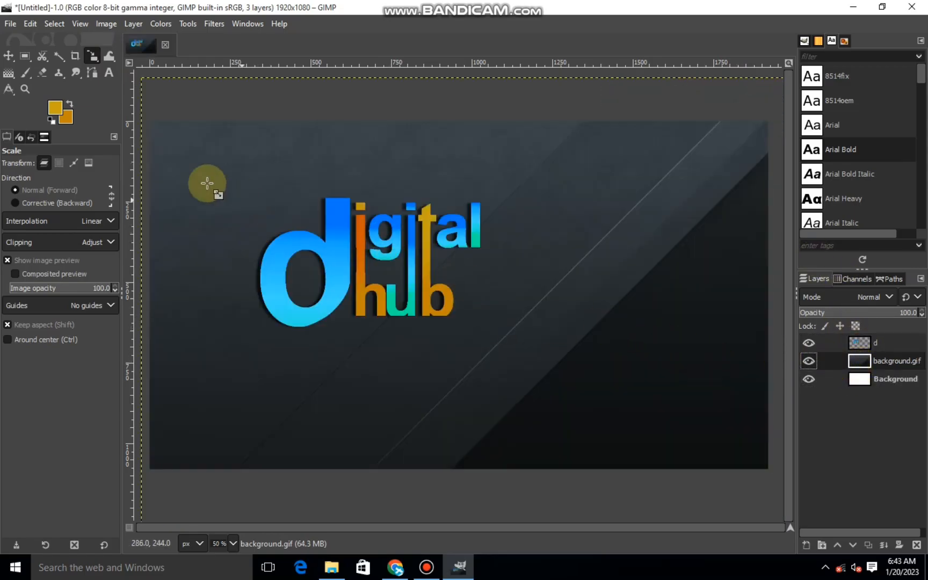
Move the "d" logo layer toward the canvas center and scale it up proportionally
left_click(342, 234)
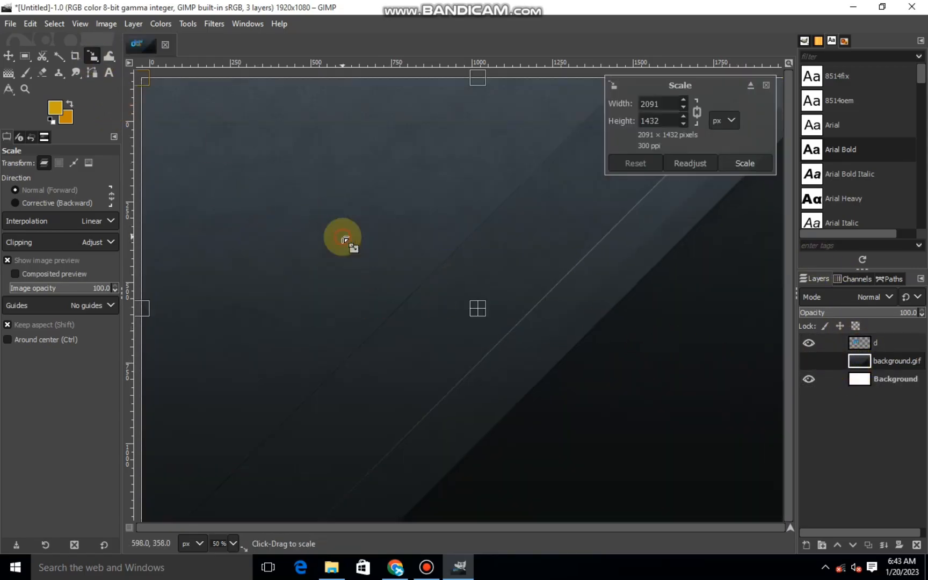
left_click(834, 342)
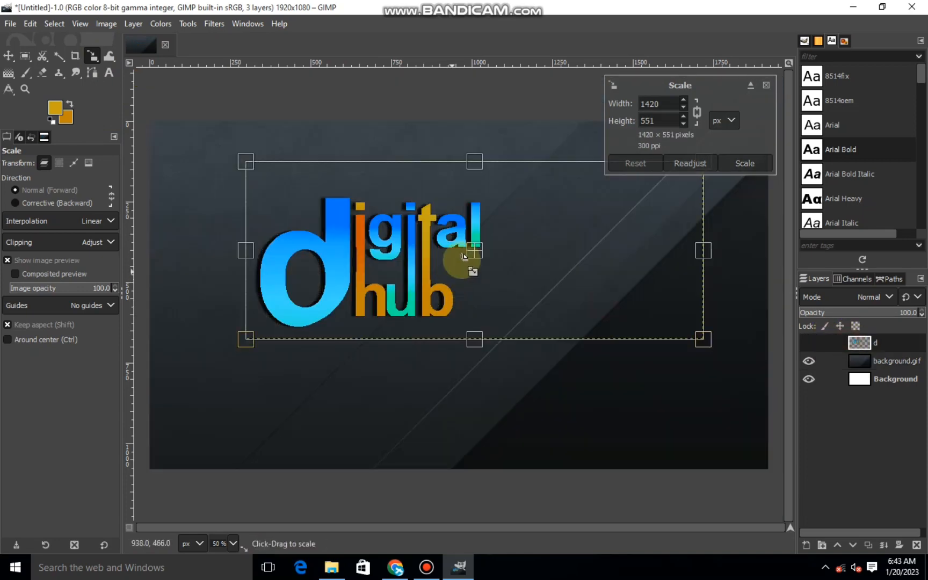
left_click_drag(460, 259, 544, 284)
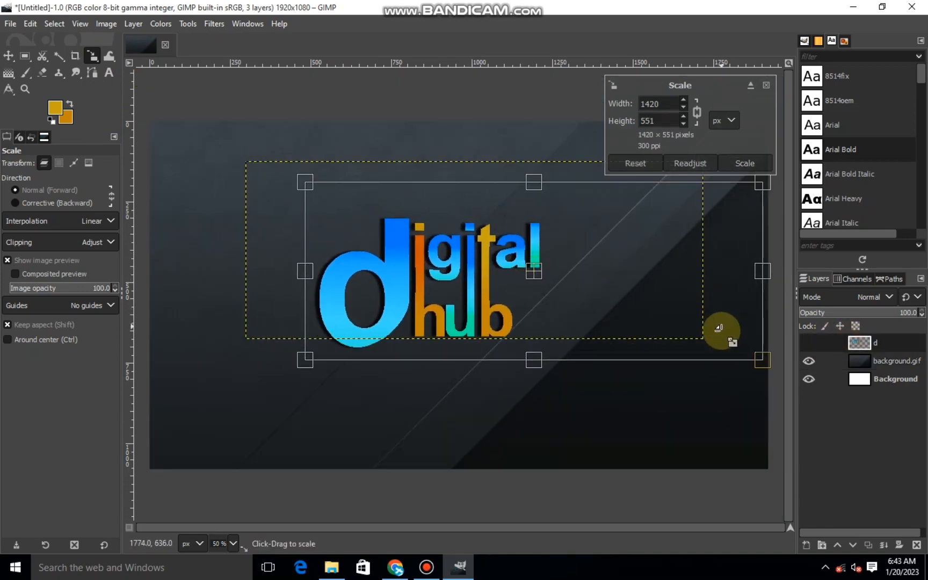
left_click_drag(284, 269, 248, 196)
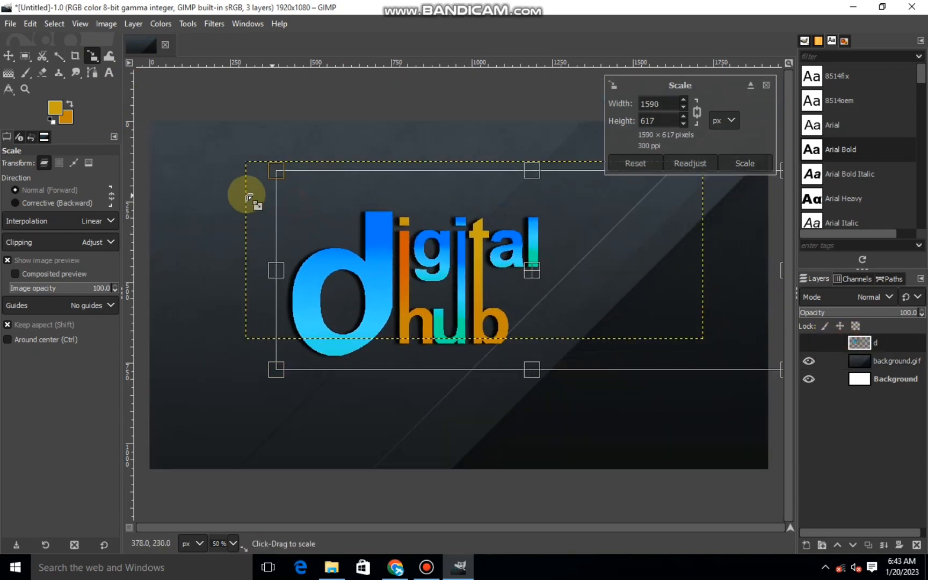
left_click(738, 160)
Draw a thin rectangular selection about 834 × 26 px just beneath the logo
left_click(884, 380)
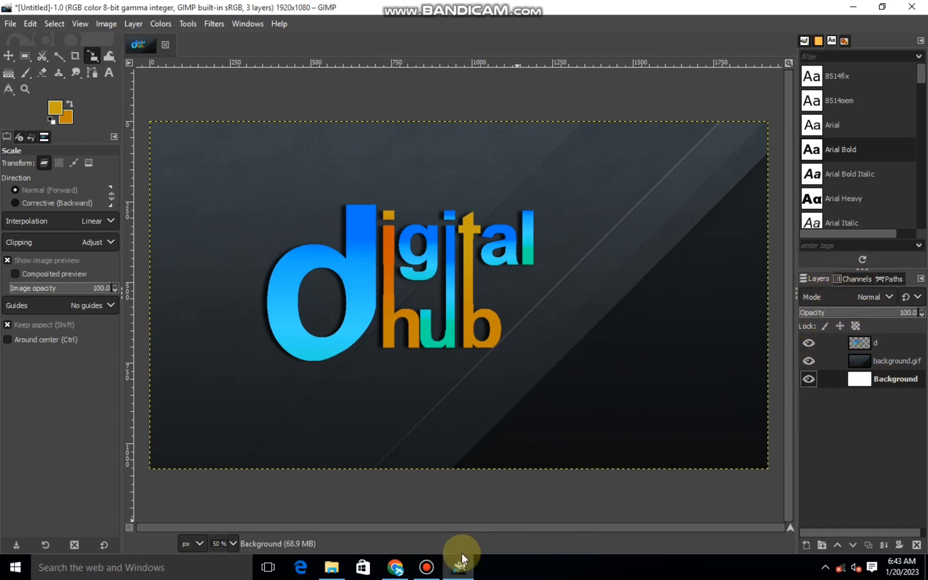
left_click(886, 343)
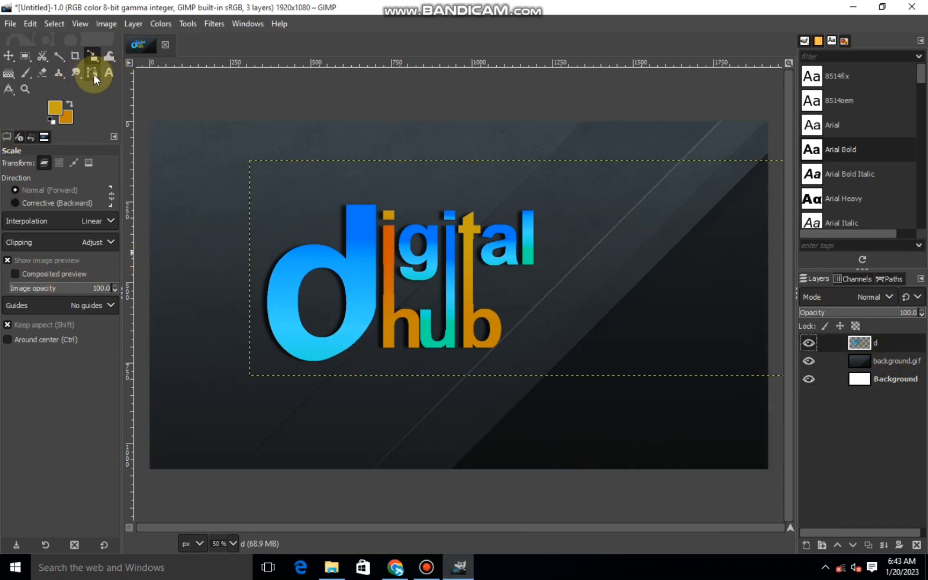
left_click(25, 56)
mouse_move(225, 359)
left_mouse_down()
mouse_move(534, 387)
mouse_move(542, 381)
mouse_move(222, 370)
left_mouse_up()
Adjust the selection to 586 × 30 px at position 634, 702 beneath "hub", and make the "d" layer active
left_click_drag(266, 365, 352, 370)
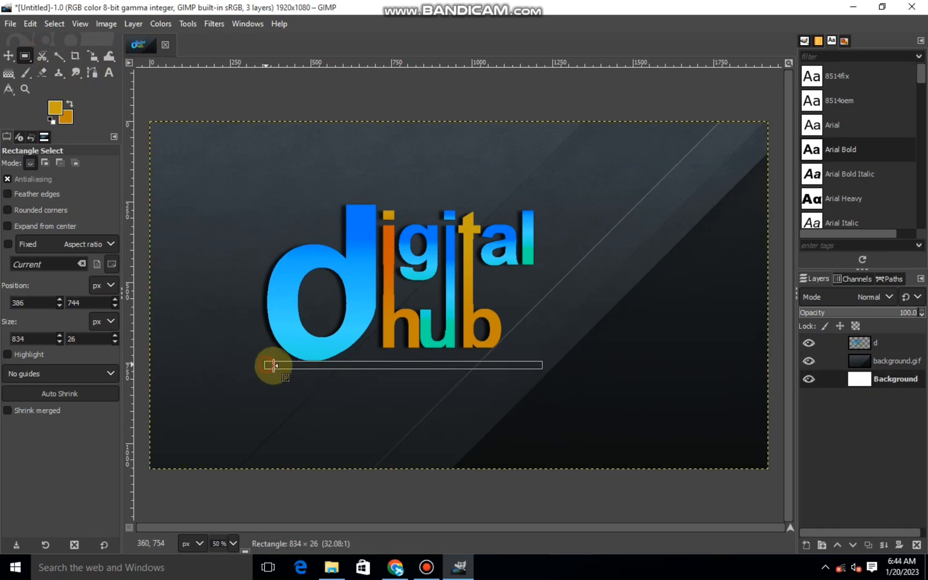
mouse_move(472, 361)
left_mouse_down()
mouse_move(466, 347)
mouse_move(470, 364)
left_mouse_up()
left_click(349, 352)
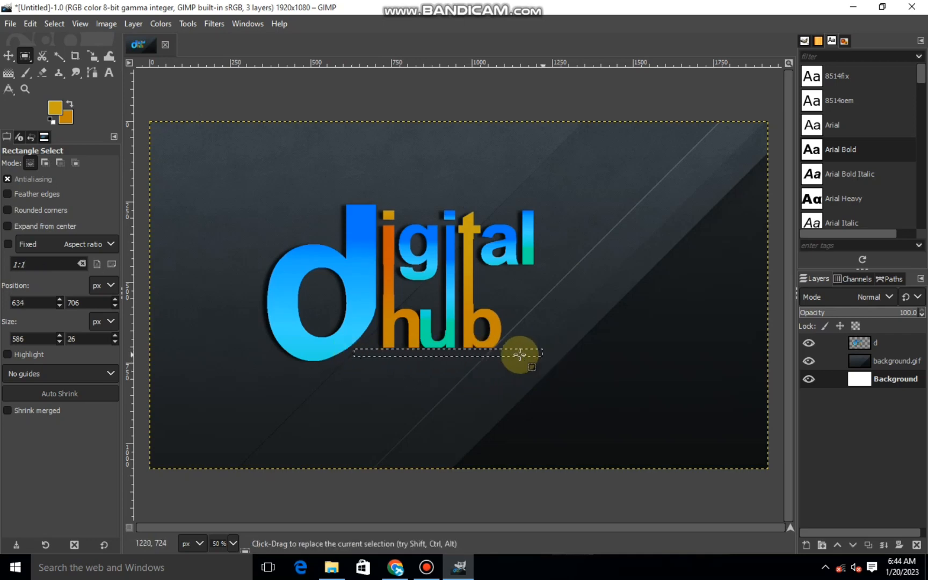
left_click(479, 352)
left_click_drag(476, 348, 473, 346)
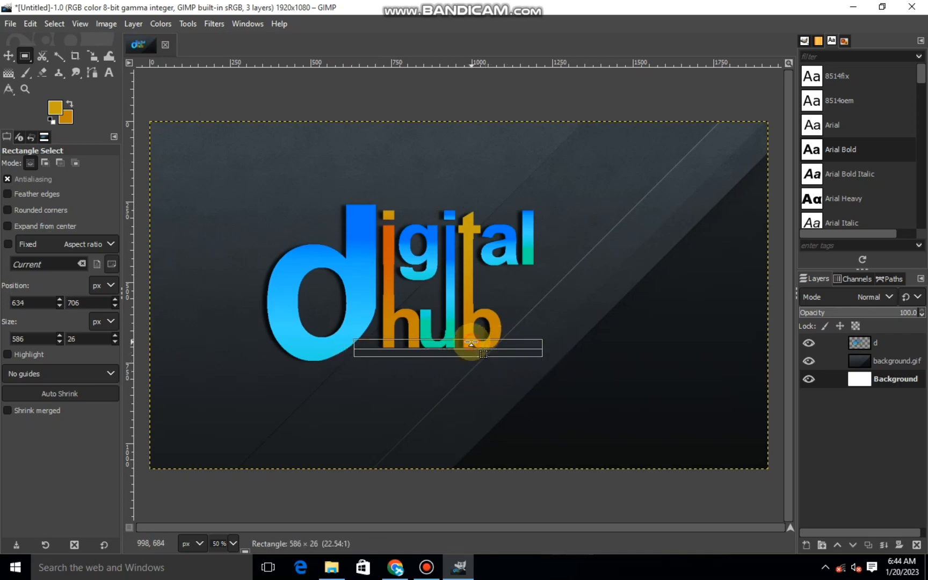
right_click(472, 357)
left_click(363, 342)
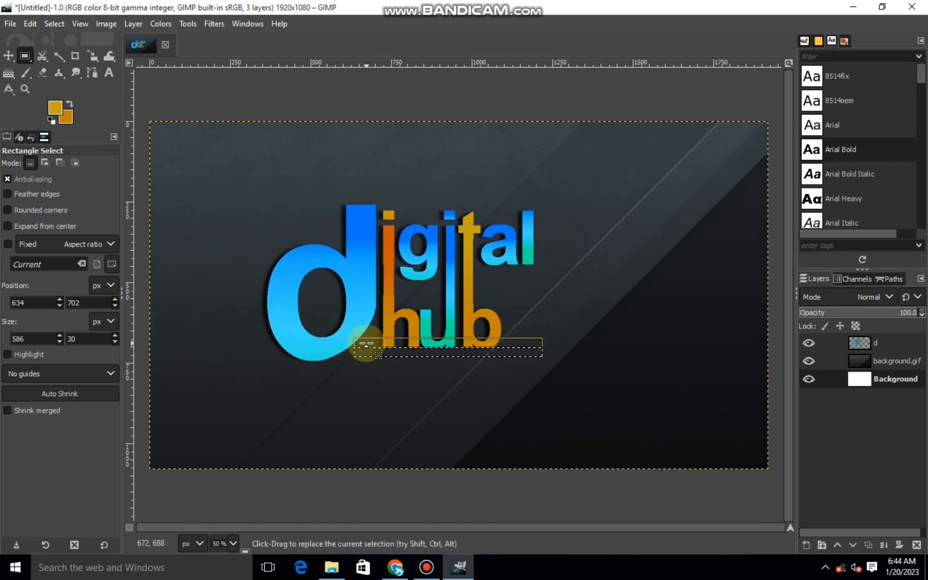
right_click(429, 355)
left_click(861, 341)
left_click(862, 342)
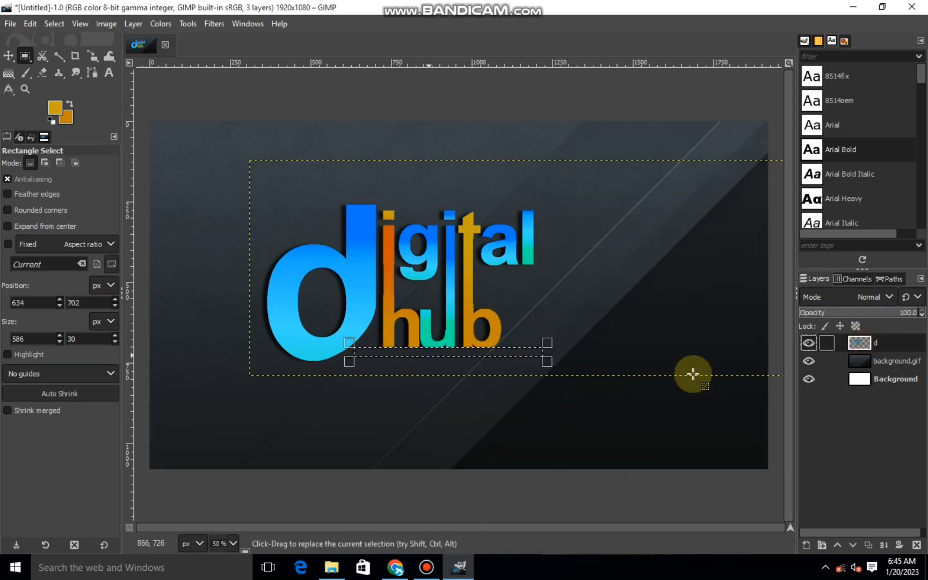
right_click(456, 358)
mouse_move(483, 395)
left_click(578, 385)
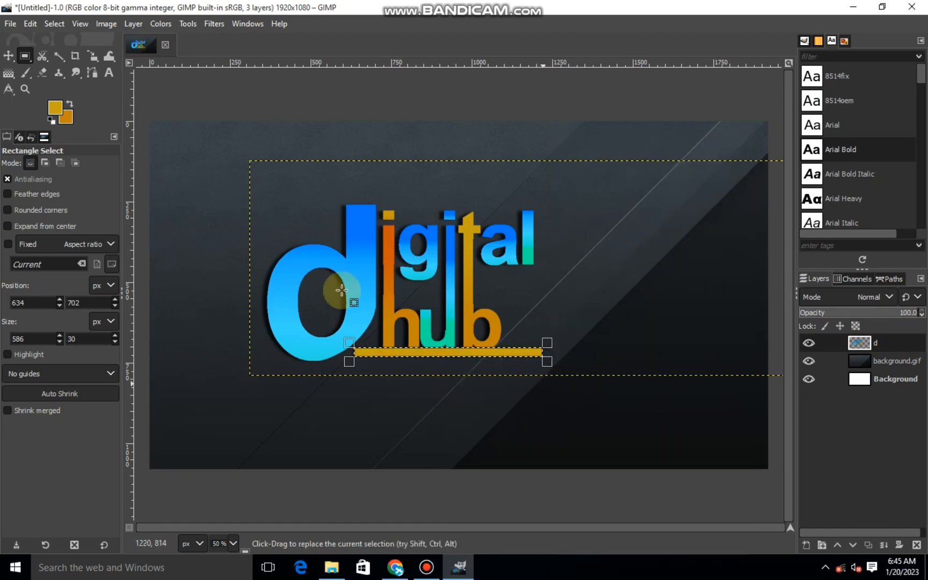
left_click(54, 24)
left_click(69, 51)
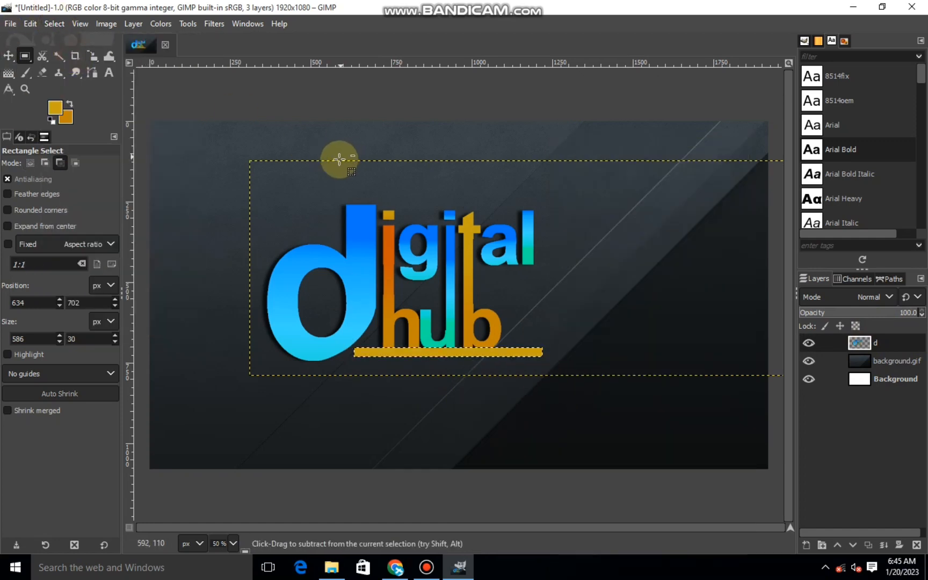
key("ctrl+z")
key("ctrl+z")
Adjust the bar selection beneath "hub" to 586 × 26 px at position 634, 710
left_click(89, 57)
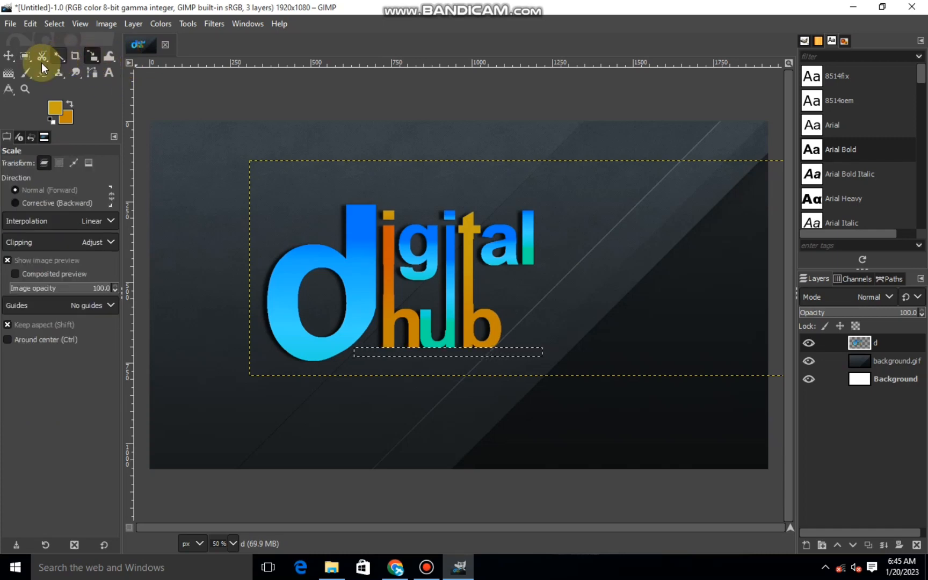
left_click(24, 56)
mouse_move(441, 347)
left_mouse_down()
mouse_move(441, 363)
mouse_move(444, 344)
left_mouse_up()
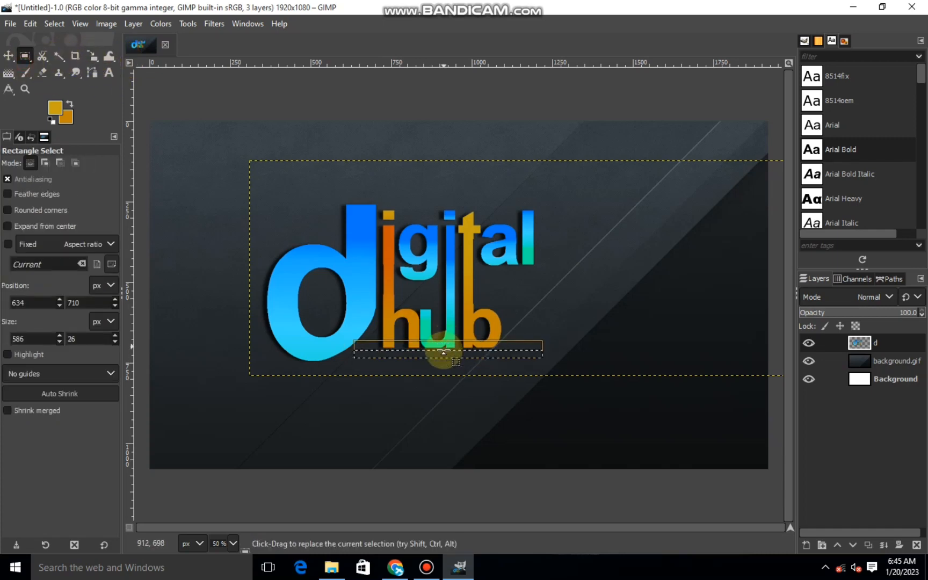
Fill the bar selection beneath "hub" with the gold foreground color and clear the selection
right_click(443, 350)
mouse_move(473, 385)
left_click(618, 382)
left_click(542, 350)
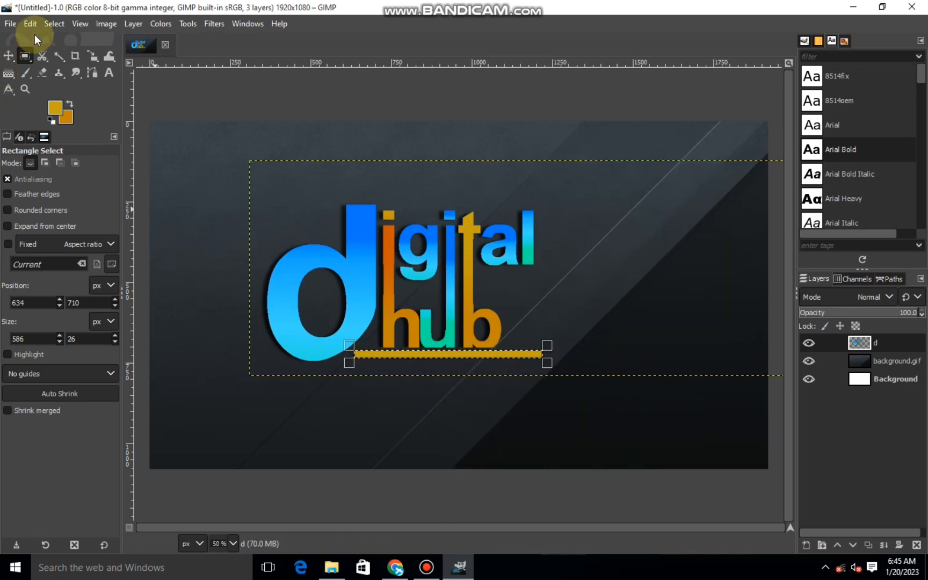
left_click(54, 24)
left_click(64, 55)
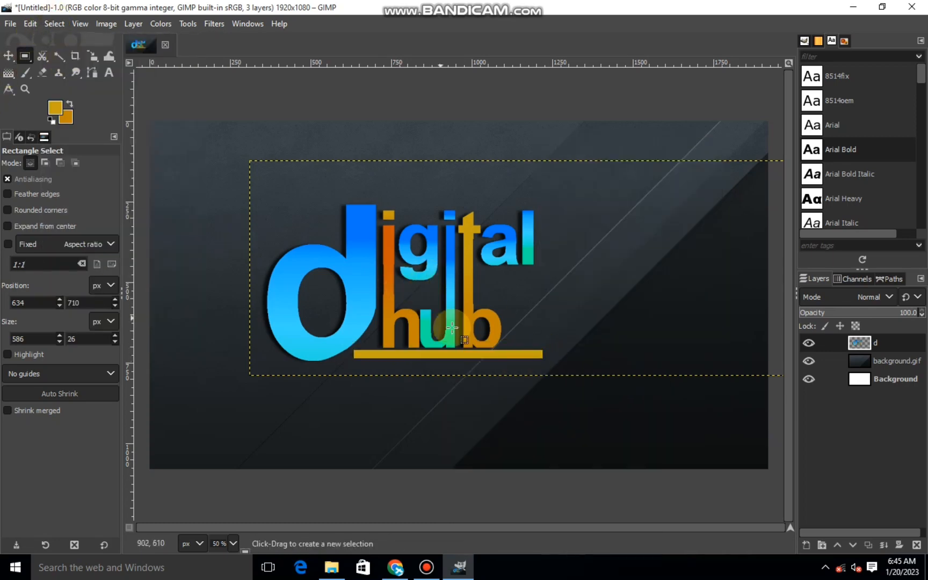
left_click(29, 54)
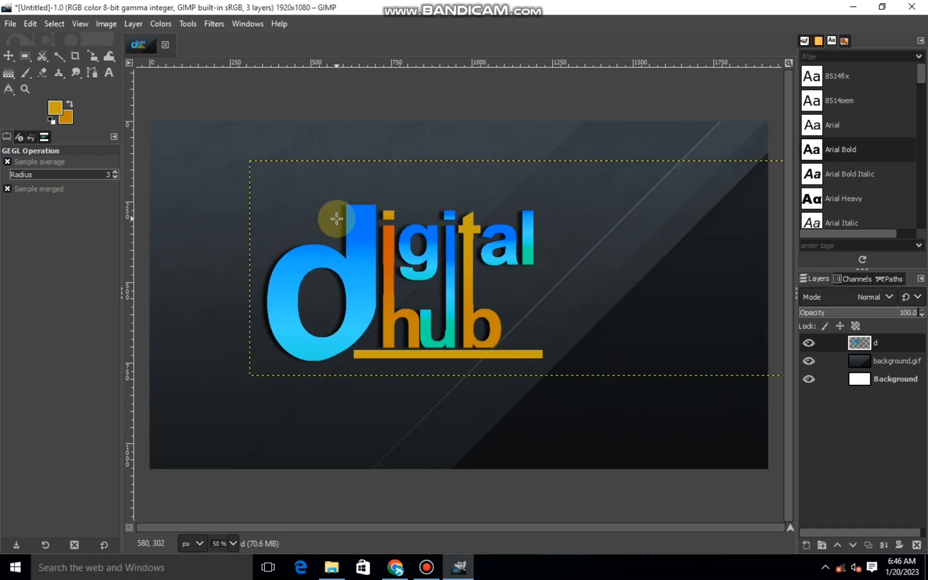